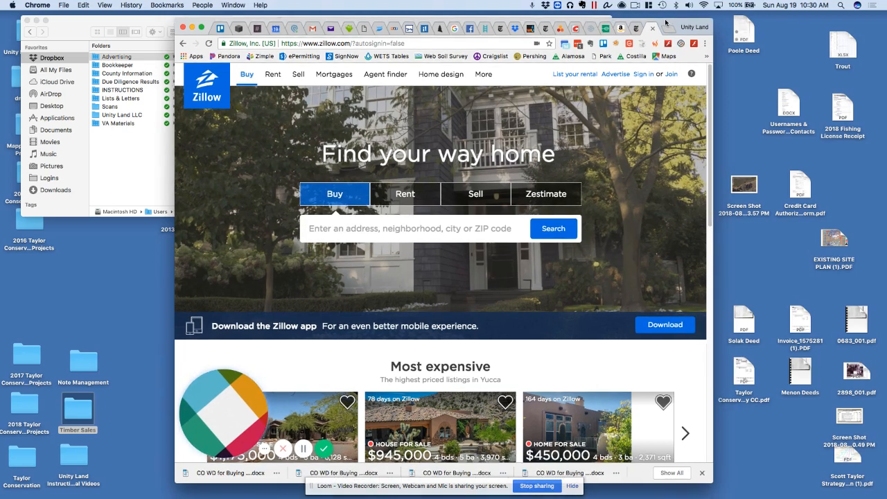
Step: Open Zillow's sign-in dialog with the saved account e-mail and password autofilled
left_click(644, 73)
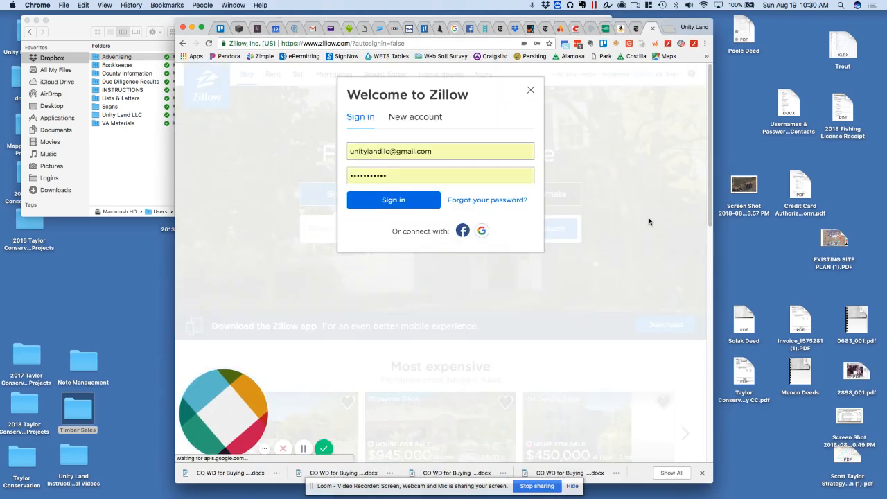
left_click(96, 19)
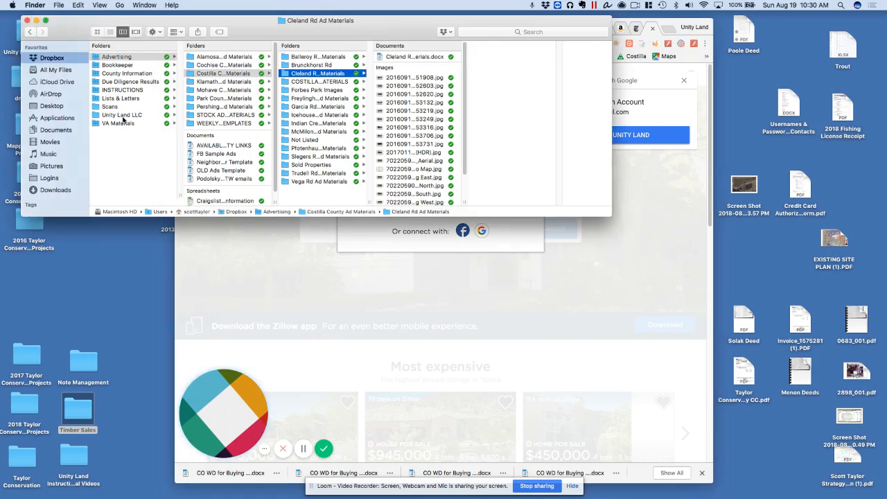
Step: Open Google Account Information.docx from the VA Materials folder in Word
left_click(121, 123)
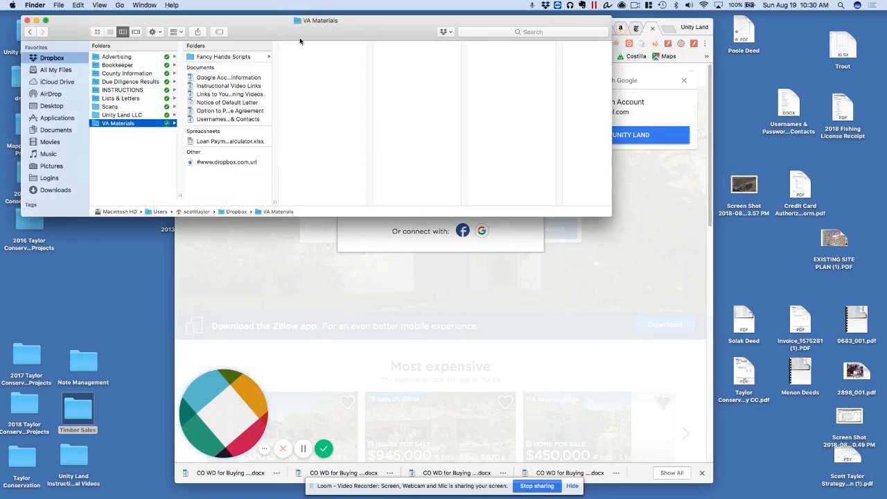
left_click(247, 78)
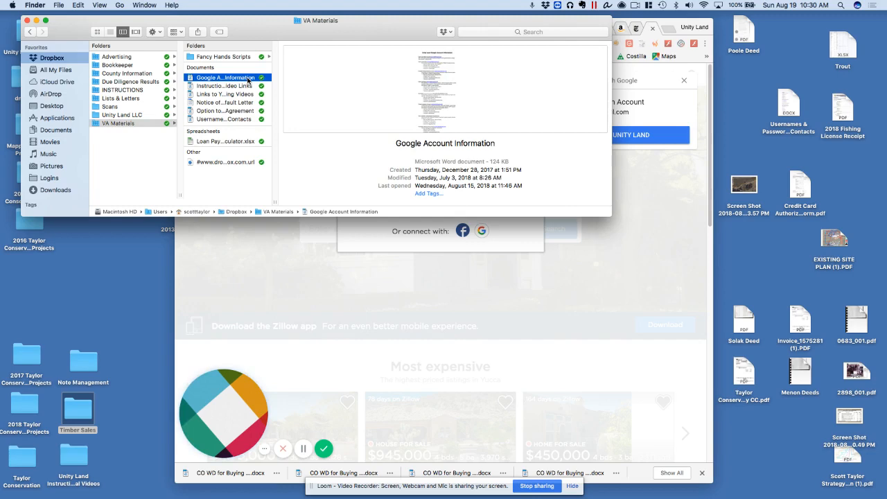
double_click(248, 79)
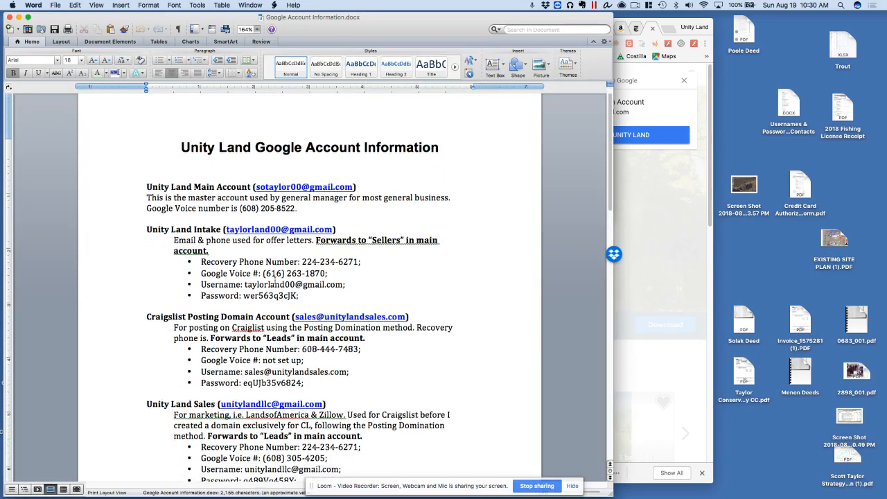
scroll(280, 292, "down", 5)
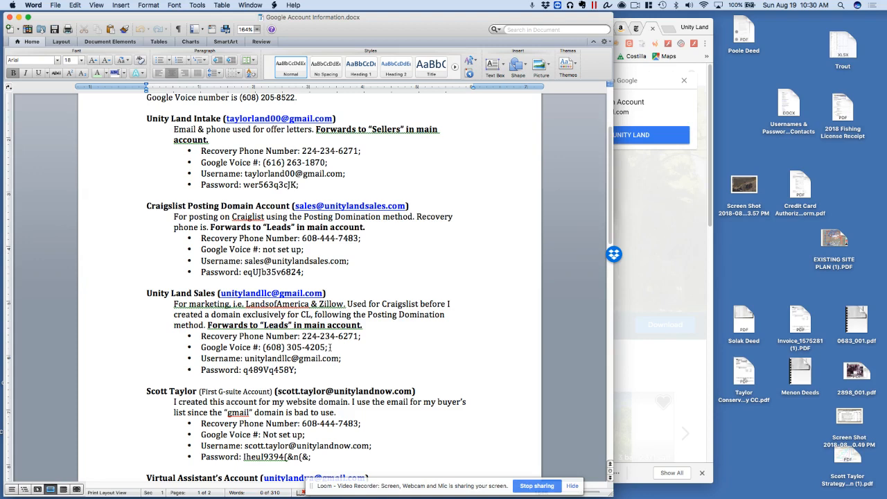
Step: Open the Usernames & Passwords & Contacts document from VA Materials as well
left_click_drag(463, 29, 427, 143)
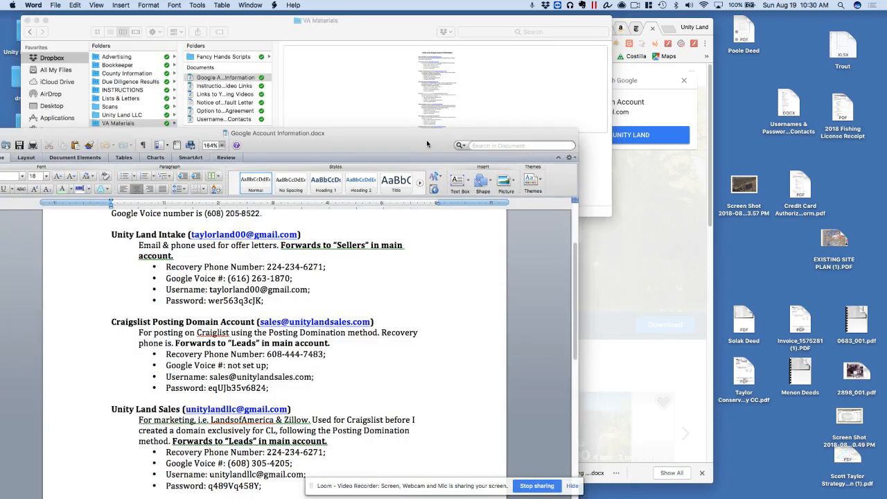
left_click(603, 206)
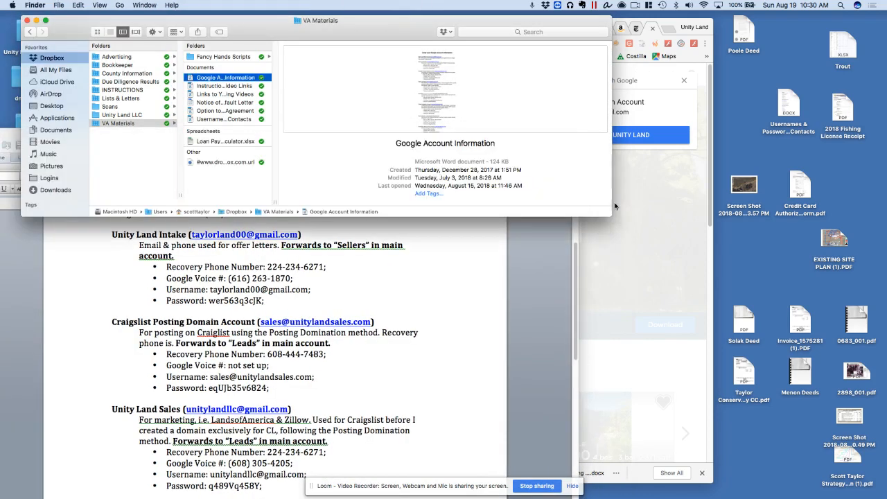
left_click(661, 285)
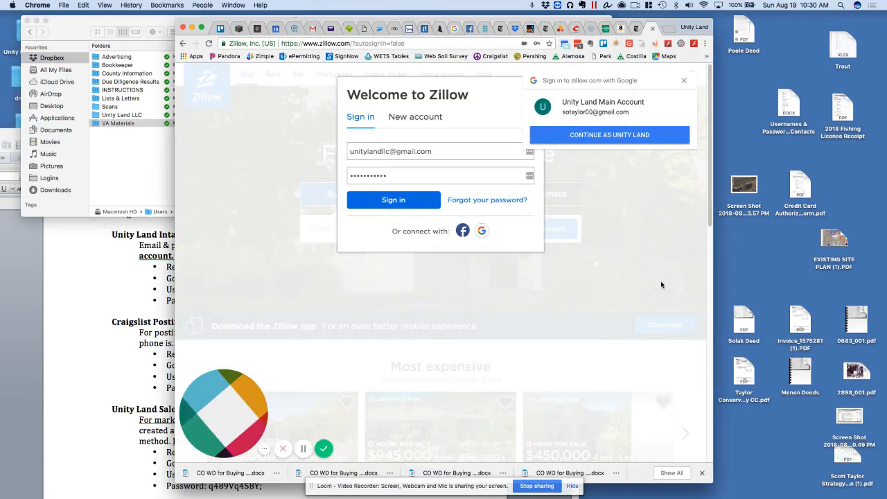
left_click(66, 33)
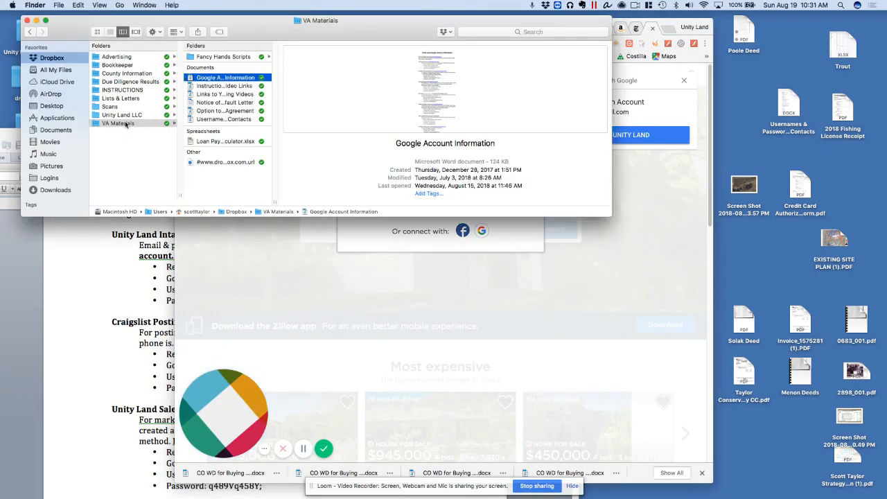
double_click(214, 119)
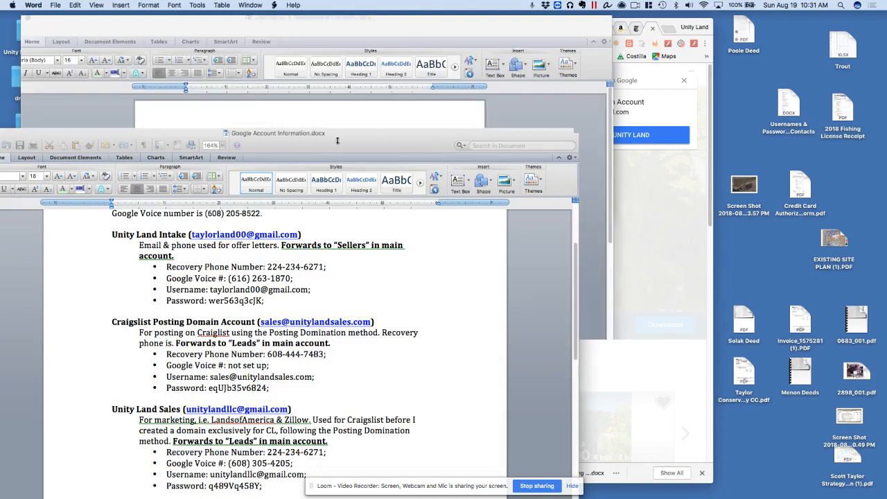
Step: Find the Zillow login entry in Usernames & Passwords & Contacts.docx, then close that document
scroll(300, 244, "down", 15)
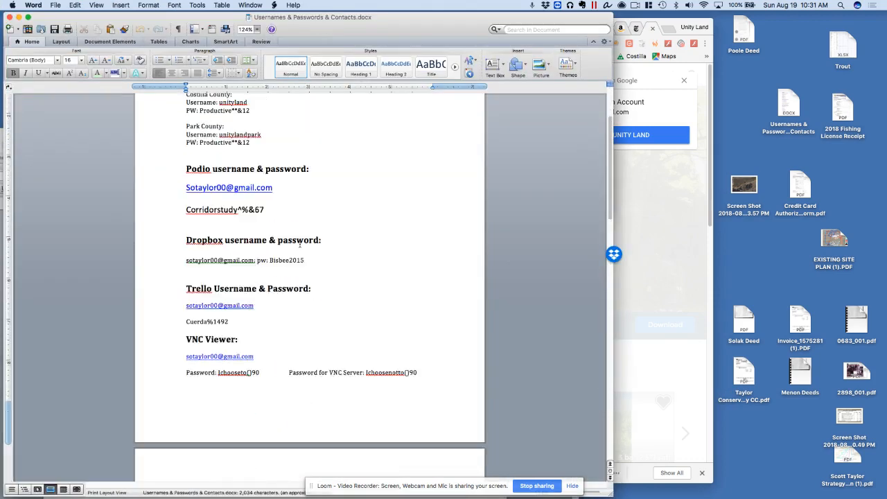
scroll(300, 241, "down", 20)
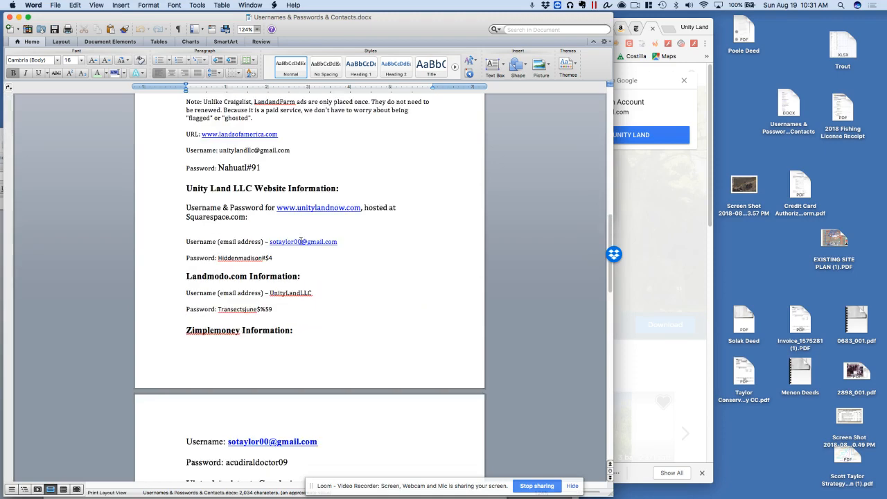
scroll(300, 239, "down", 4)
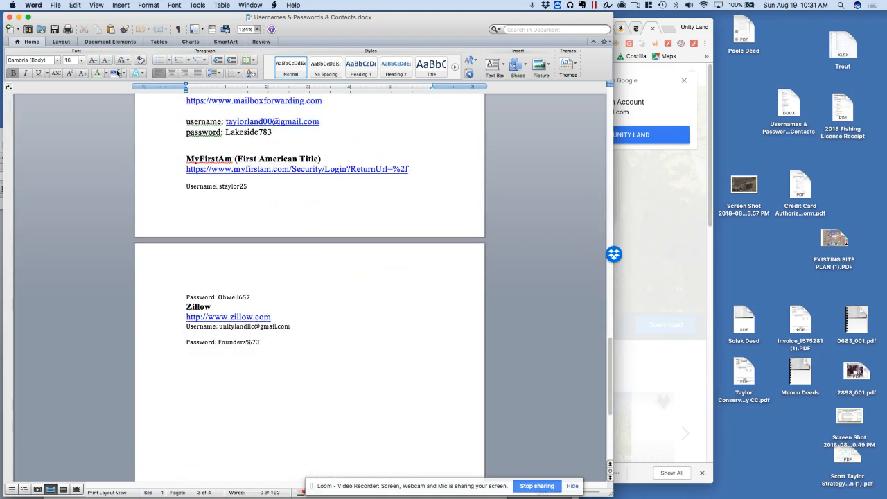
left_click(10, 16)
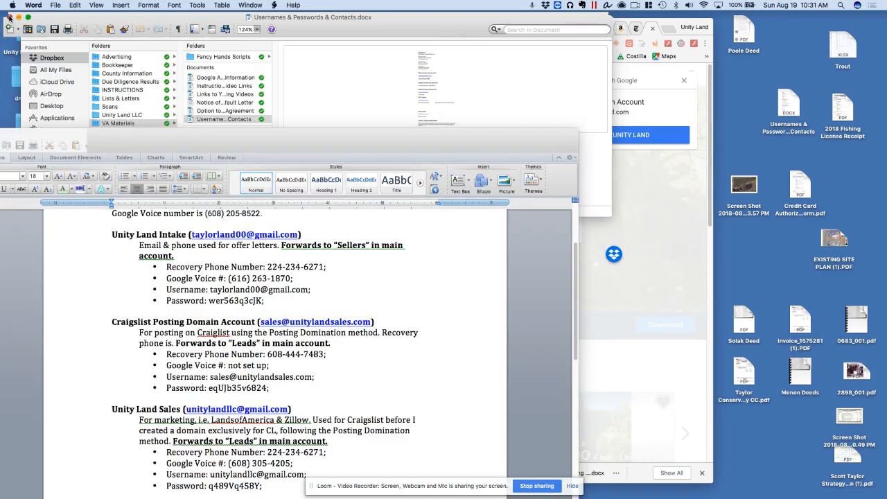
left_click(660, 204)
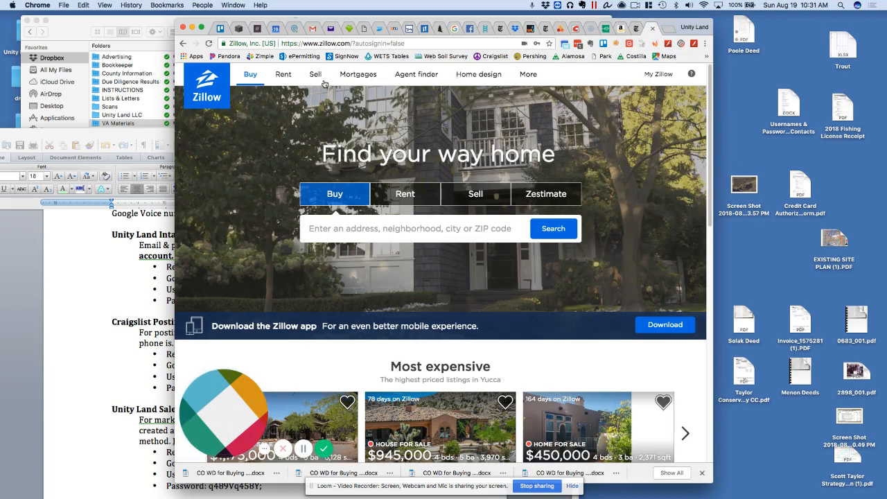
Step: Start a For Sale by Owner listing from Zillow's Sell menu
mouse_move(316, 78)
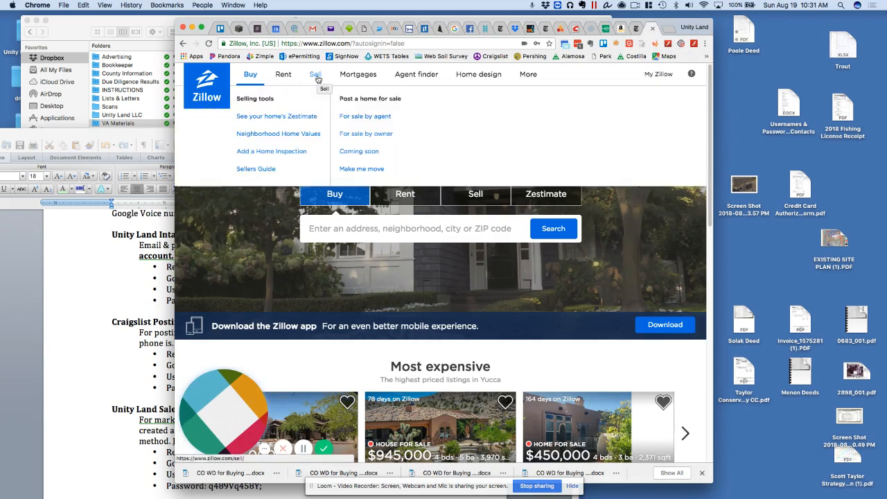
left_click(366, 134)
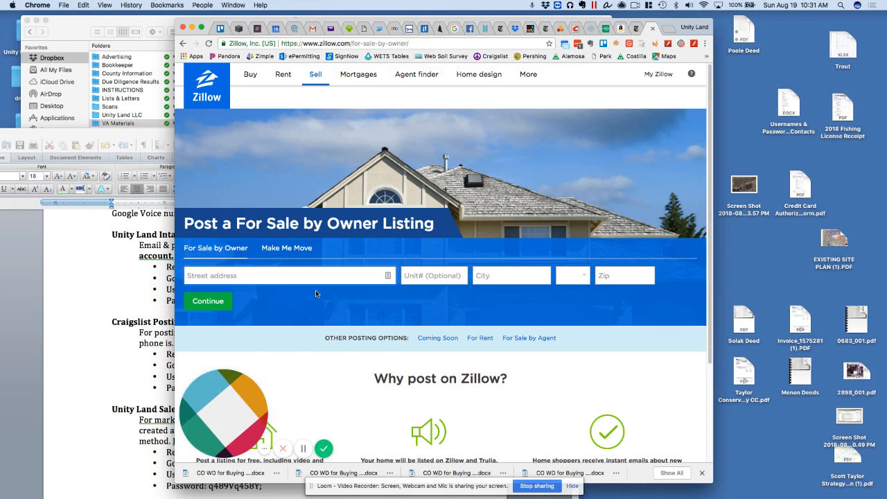
left_click(77, 31)
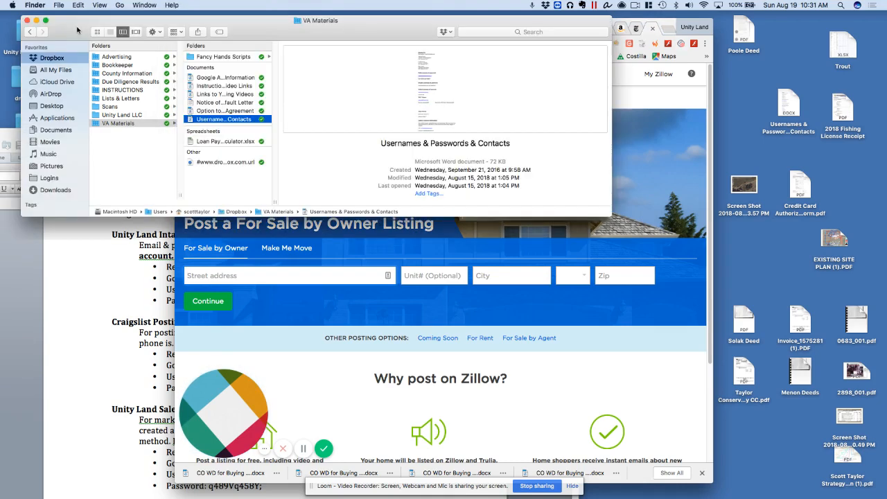
Step: Open Cleland Road Ad Materials.docx from Advertising > Costilla County Ad Materials > Cleland Rd Ad Materials
left_click(100, 56)
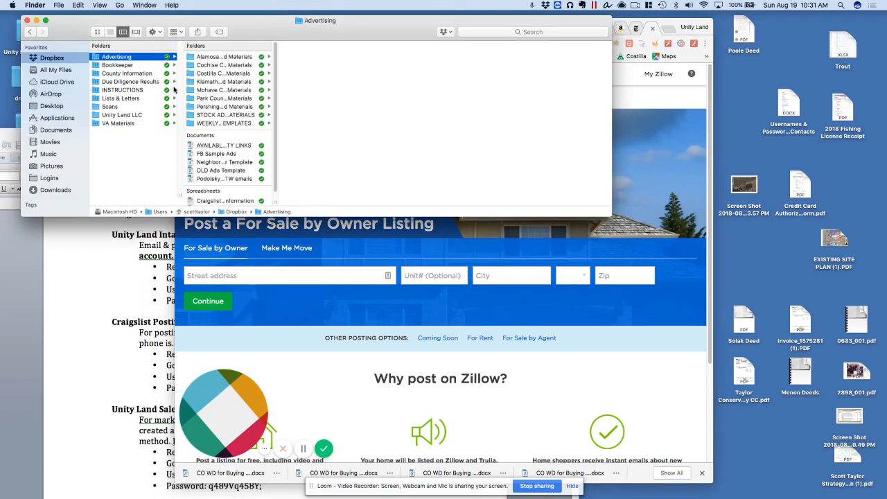
left_click(216, 73)
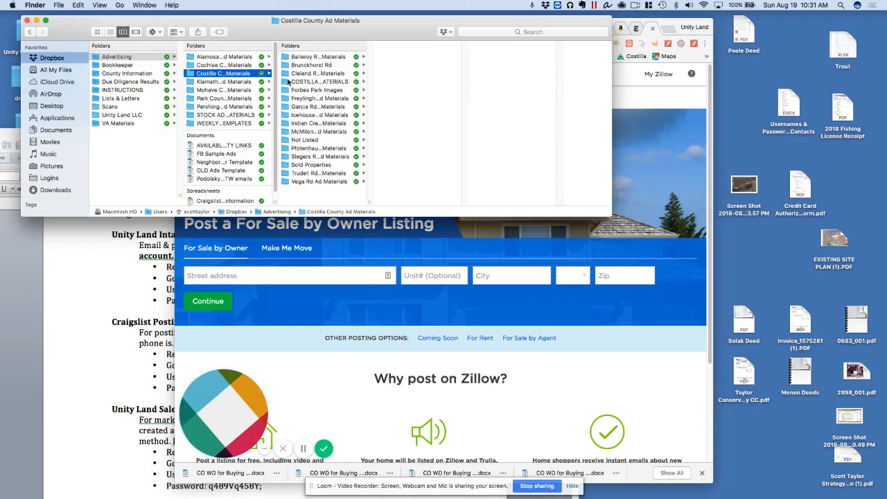
double_click(372, 203)
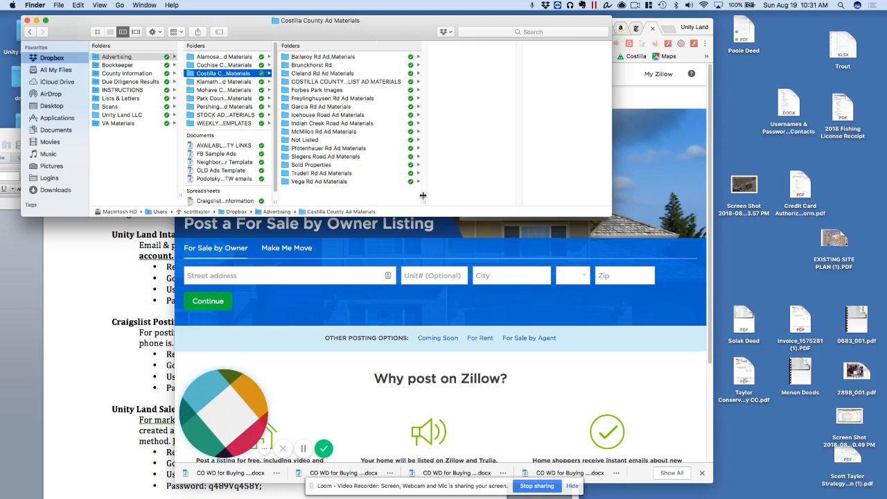
left_click(325, 73)
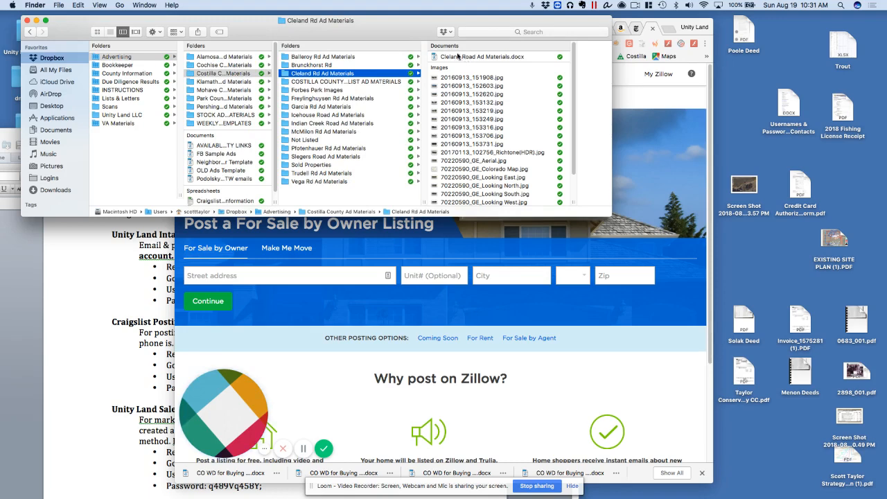
double_click(462, 58)
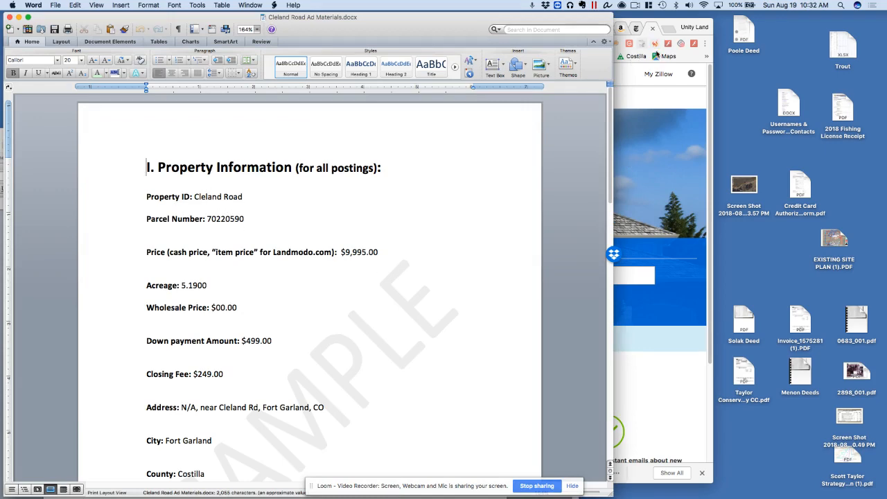
left_click(671, 22)
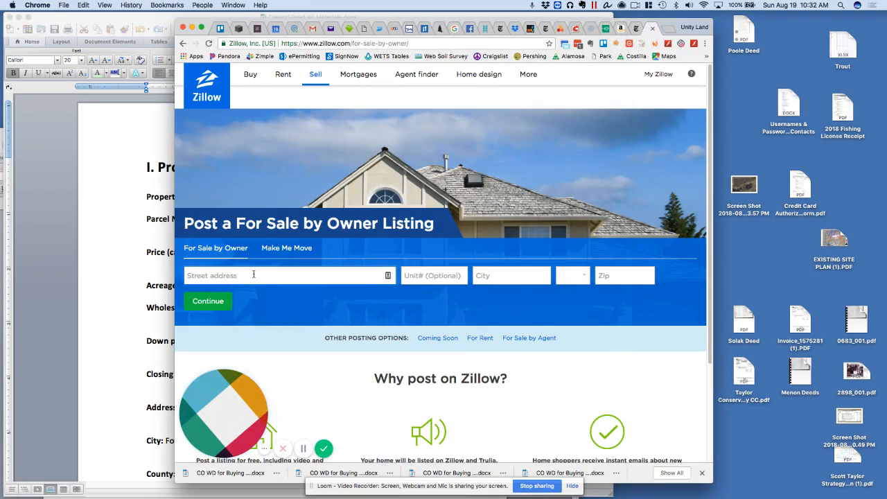
Step: Enter the parcel's street address and a city beginning 'Fort' from the property document
type("00 Cleland Road")
left_click(516, 278)
left_click(126, 304)
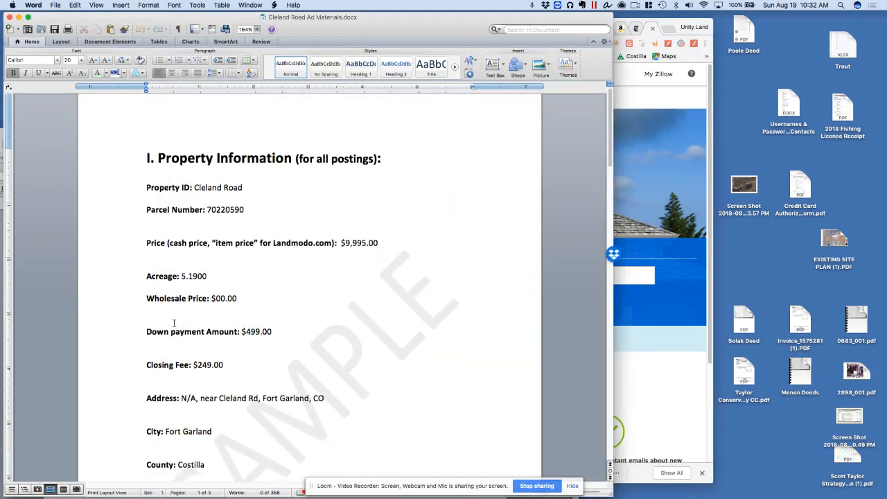
scroll(171, 329, "down", 3)
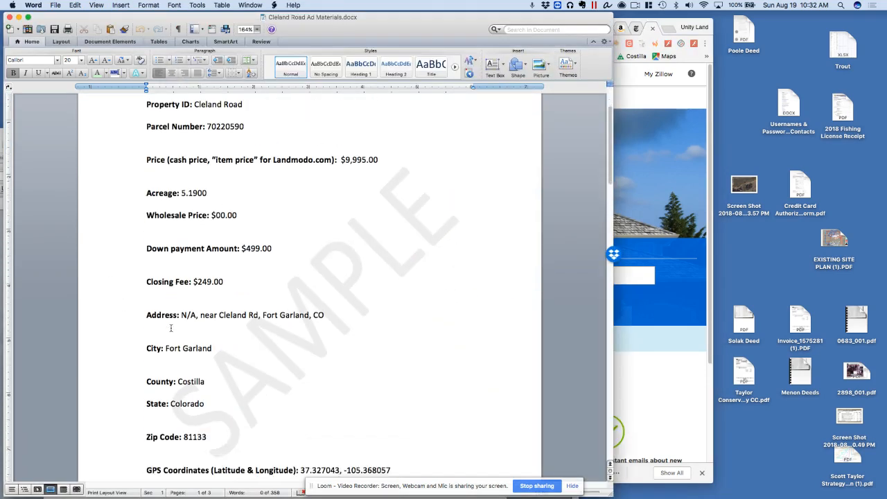
left_click(644, 396)
type("Fort Garland")
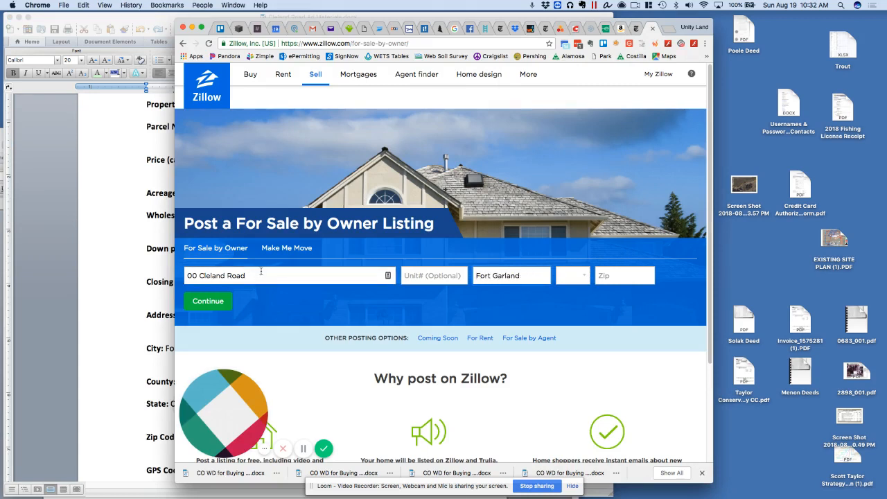
Step: Set the state to CO, paste zip 81133 from the notes, and submit the address
left_click(573, 275)
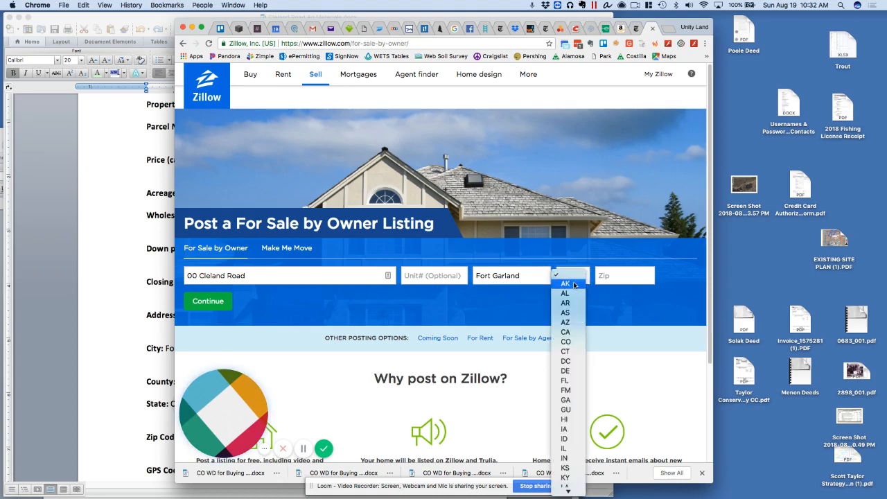
left_click(573, 342)
left_click(621, 276)
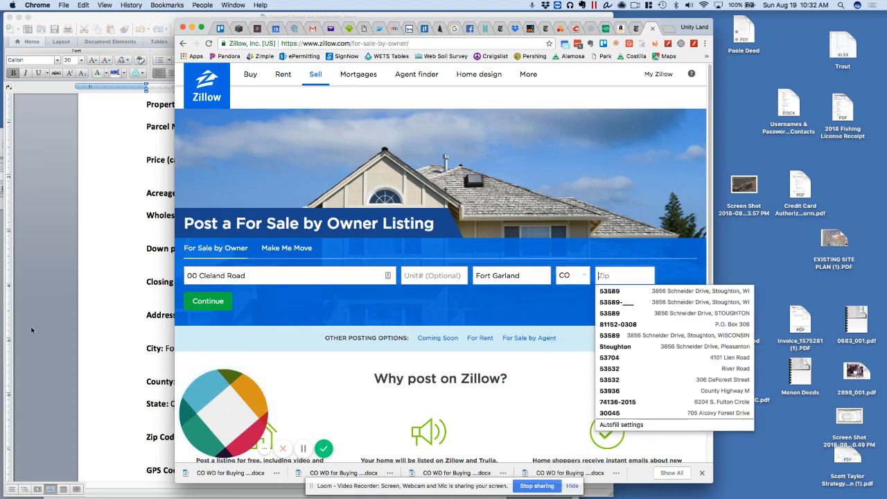
left_click(146, 337)
scroll(194, 420, "down", 3)
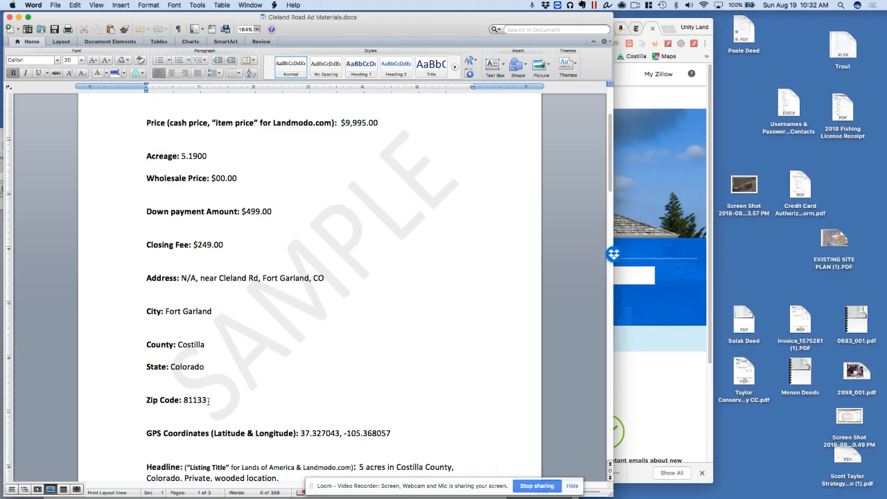
left_click_drag(208, 401, 186, 402)
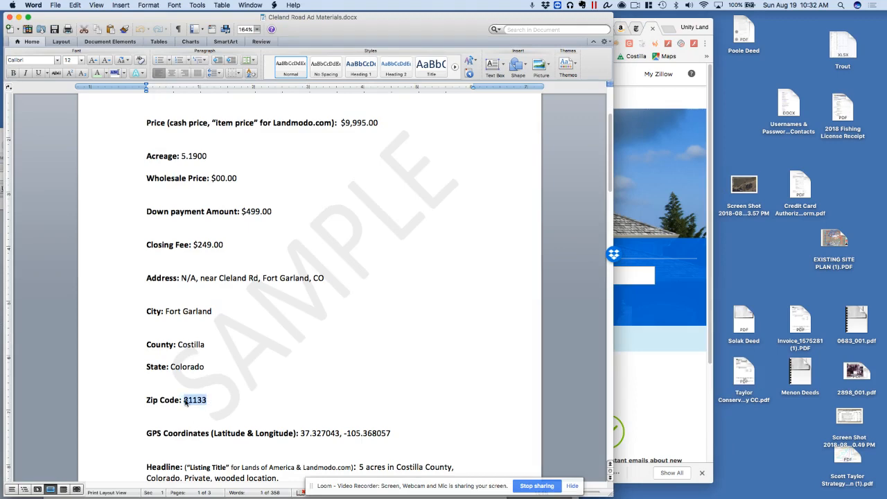
key("super+c")
left_click(666, 396)
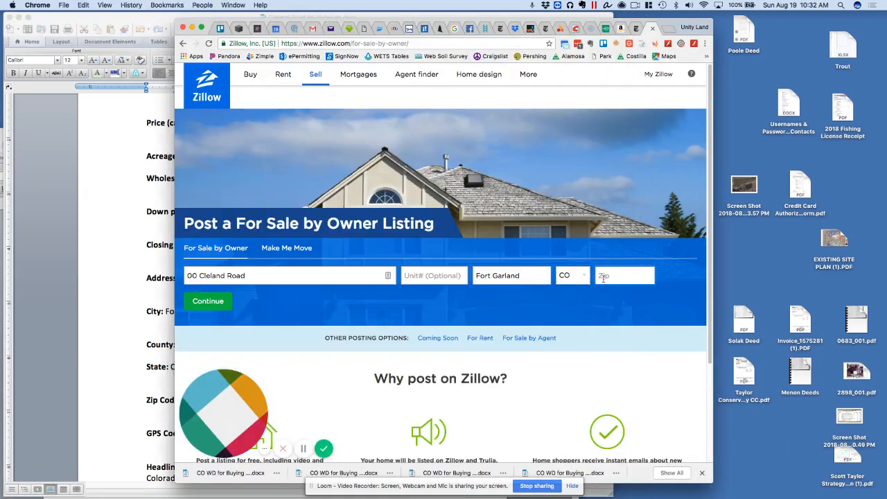
key("super+v")
scroll(556, 359, "down", 1)
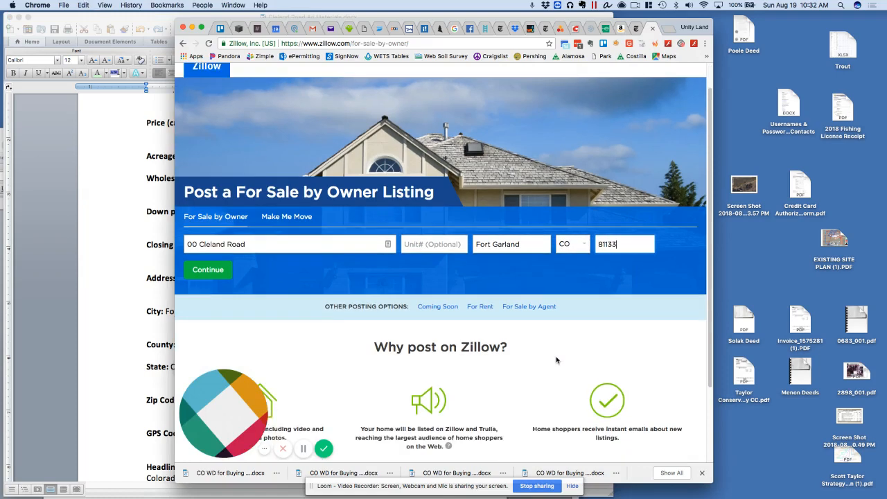
left_click(206, 270)
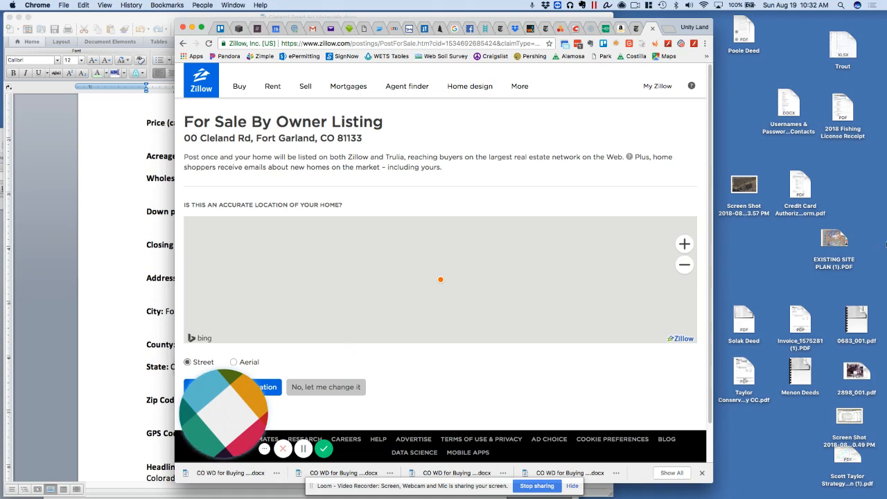
Step: Choose to correct the home's location and zoom out on the aerial map view
scroll(707, 174, "down", 2)
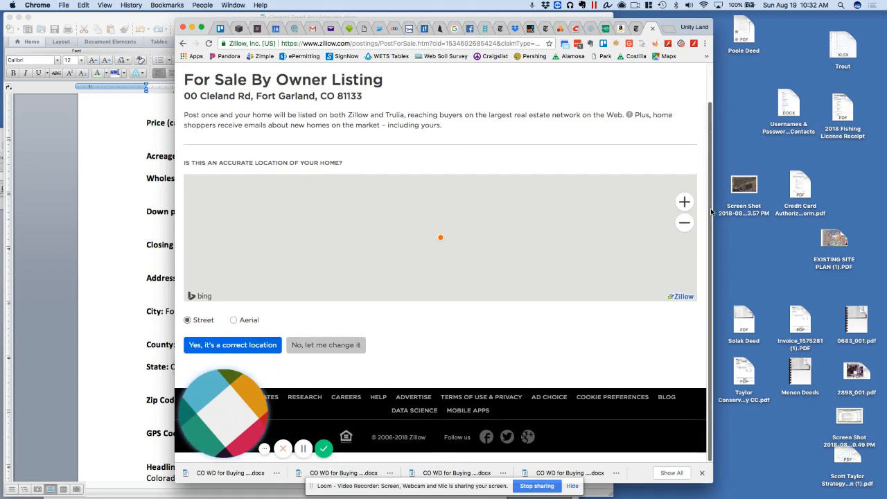
left_click(338, 350)
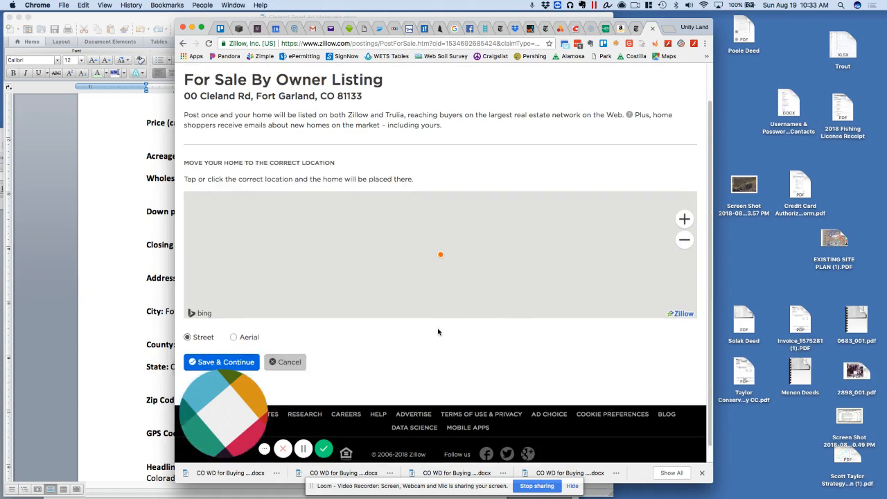
left_click(235, 338)
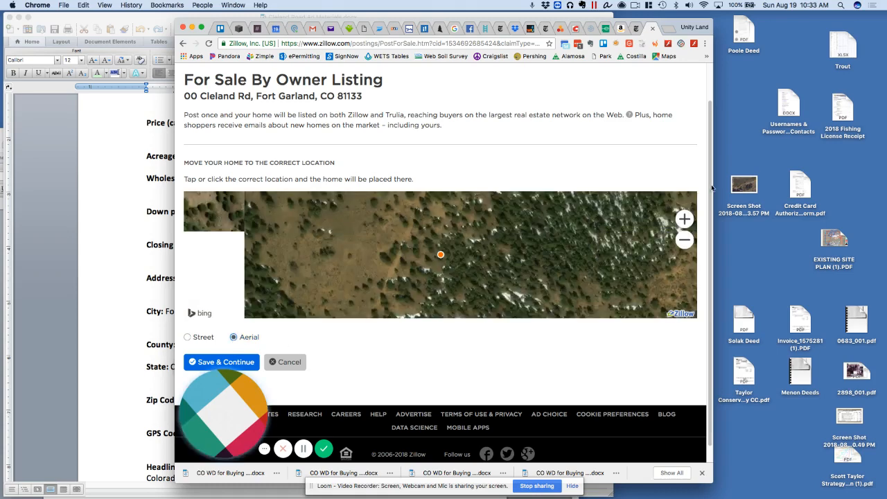
left_click(686, 244)
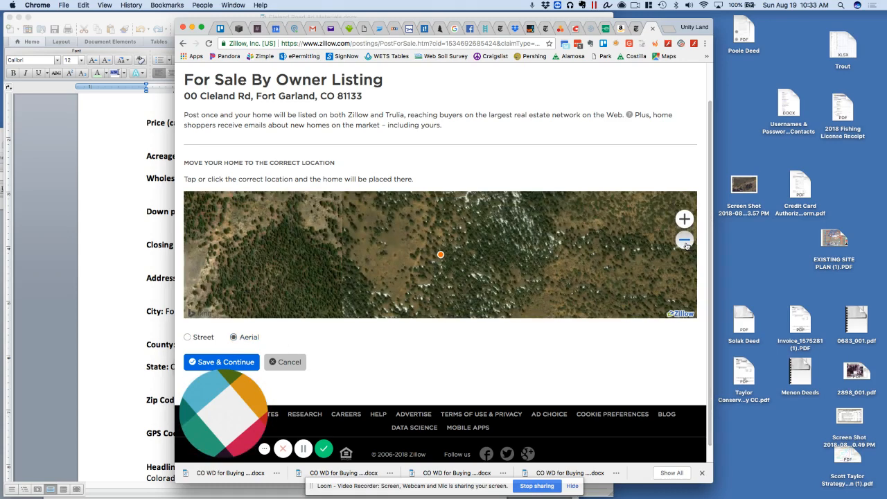
left_click(687, 245)
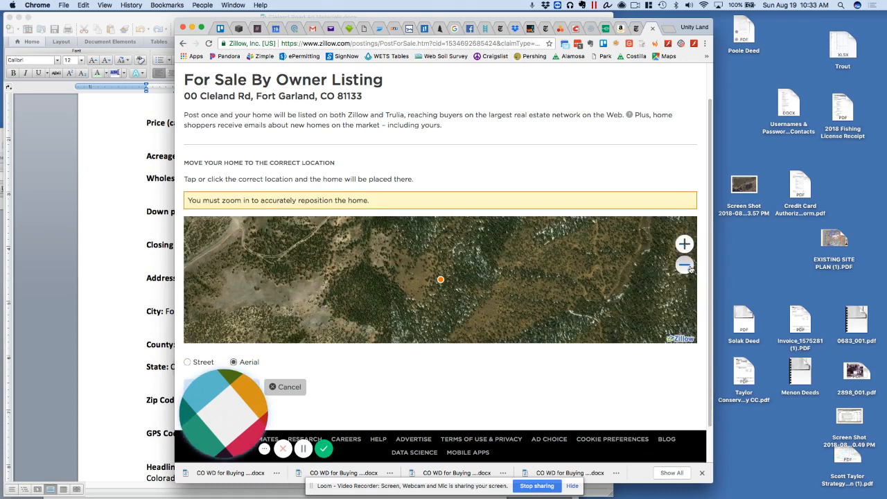
left_click(685, 266)
left_click(685, 266)
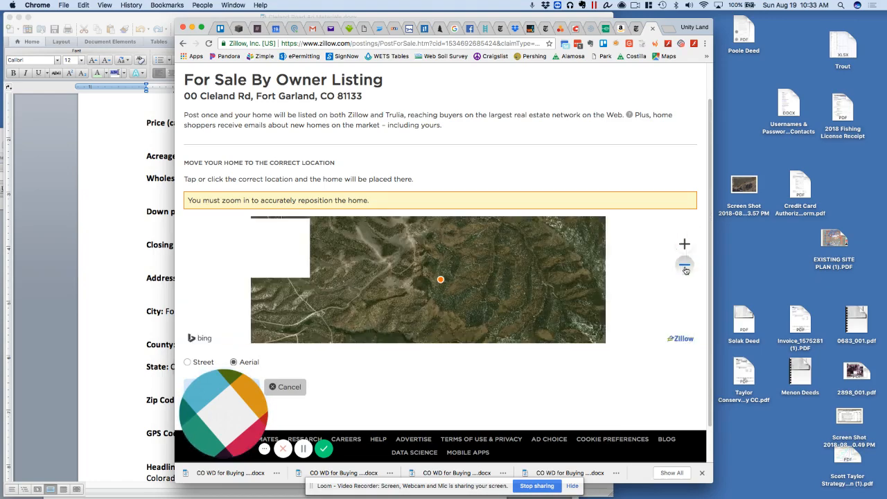
left_click(685, 266)
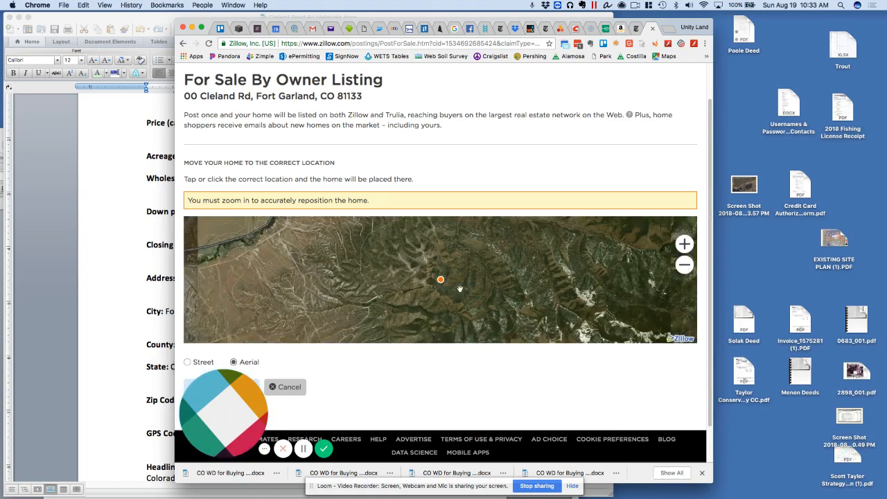
Step: Pan the aerial map and move the home marker onto the parcel's terrain
mouse_move(441, 280)
left_mouse_down()
mouse_move(426, 295)
mouse_move(441, 295)
left_mouse_up()
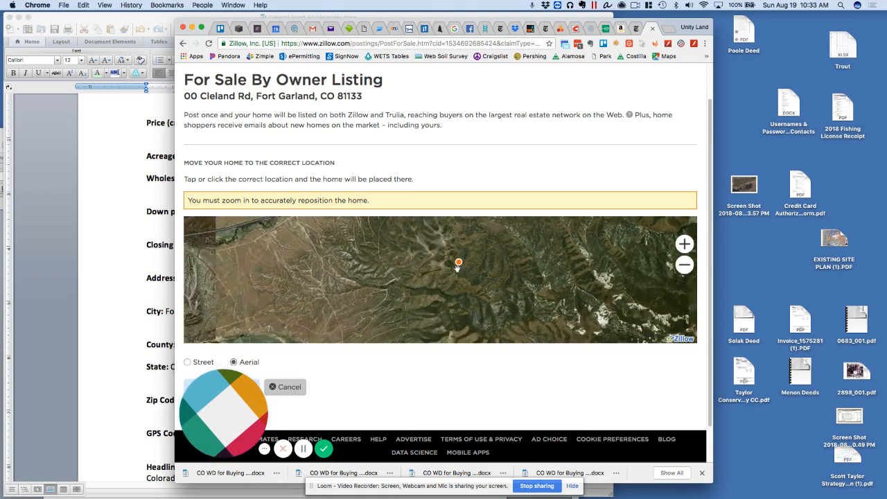
left_click(454, 266)
left_click(448, 283)
left_click(292, 28)
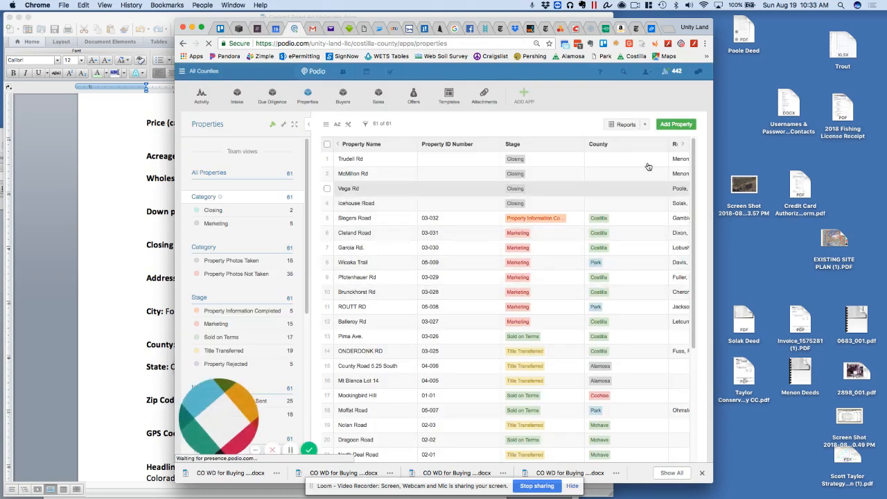
left_click(366, 236)
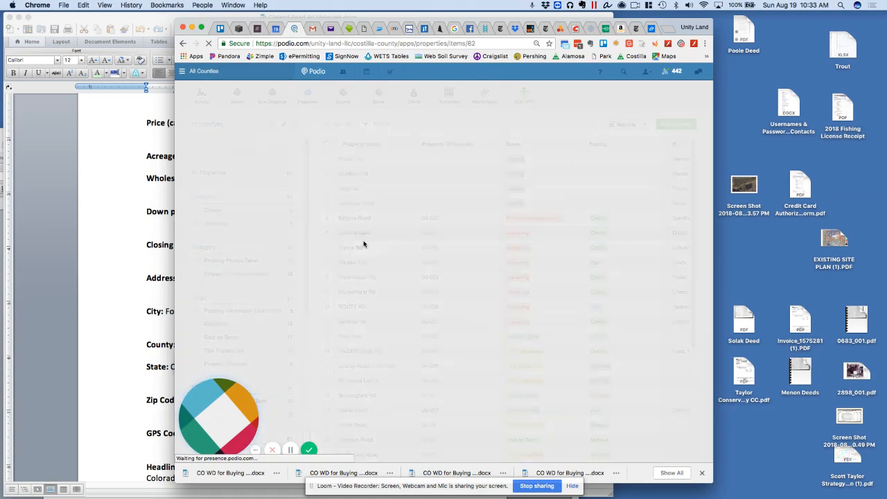
scroll(454, 322, "down", 10)
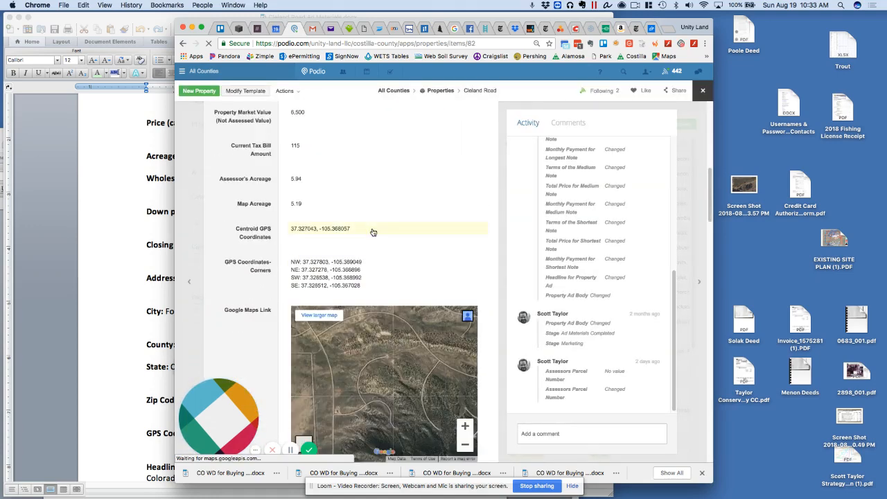
left_click(374, 235)
left_click_drag(356, 265, 295, 265)
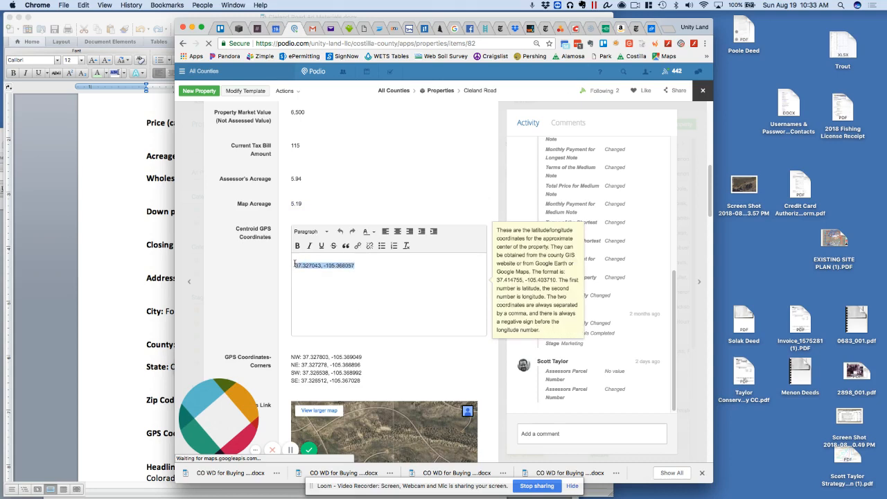
left_click(242, 279)
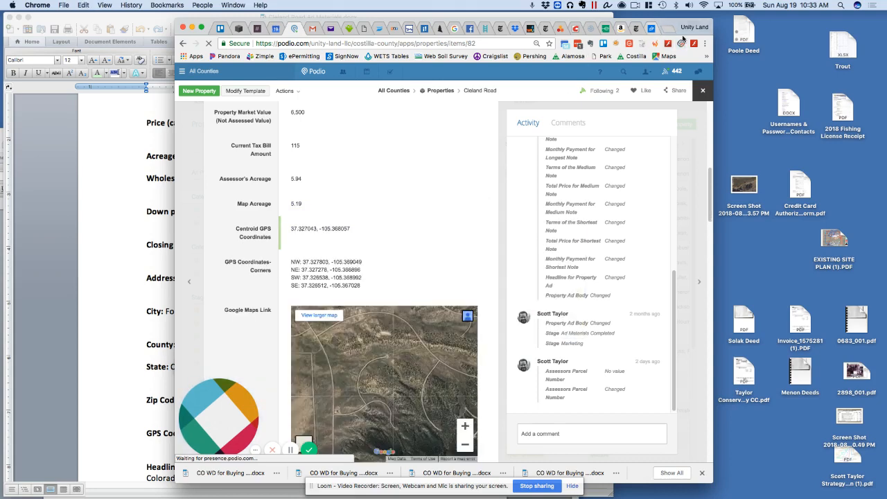
left_click(668, 28)
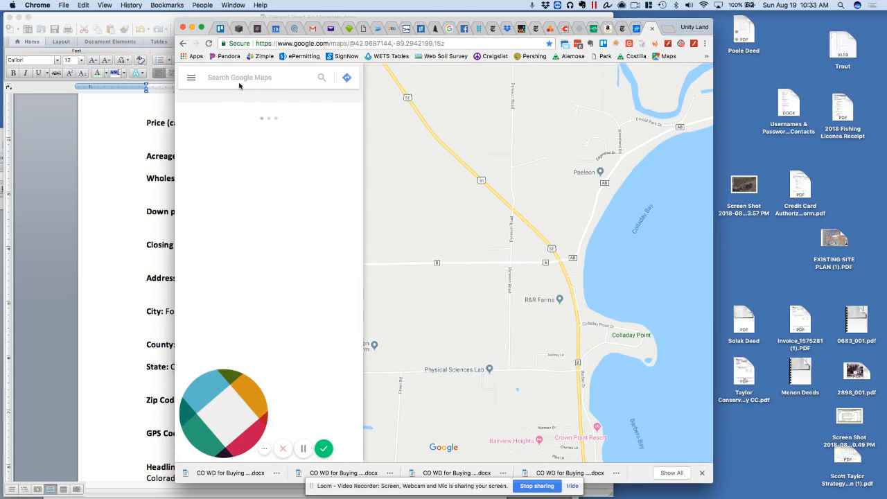
Step: Search Google Maps for 37.327043, -105.368057 and view the spot on satellite imagery
left_click(237, 79)
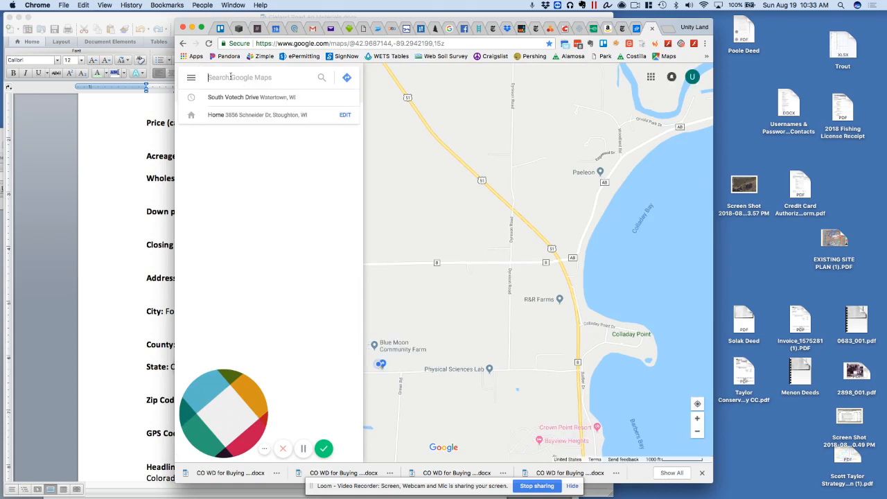
key("super+v")
left_click(321, 78)
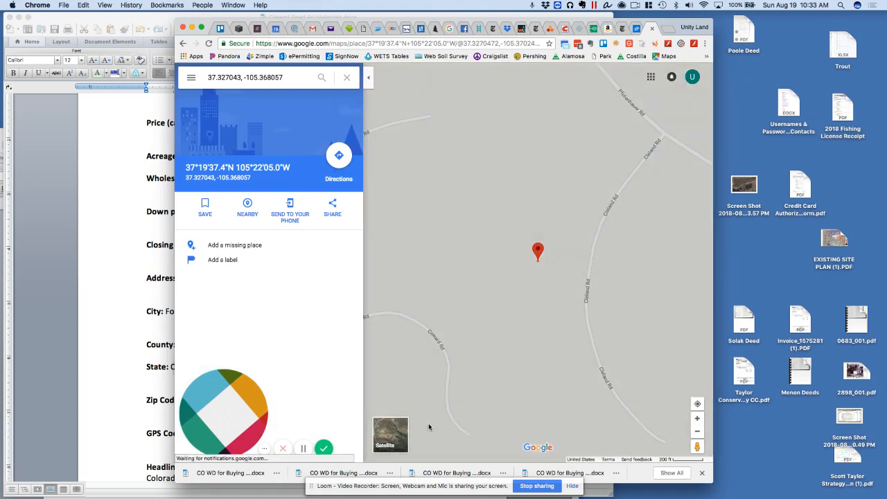
left_click(390, 435)
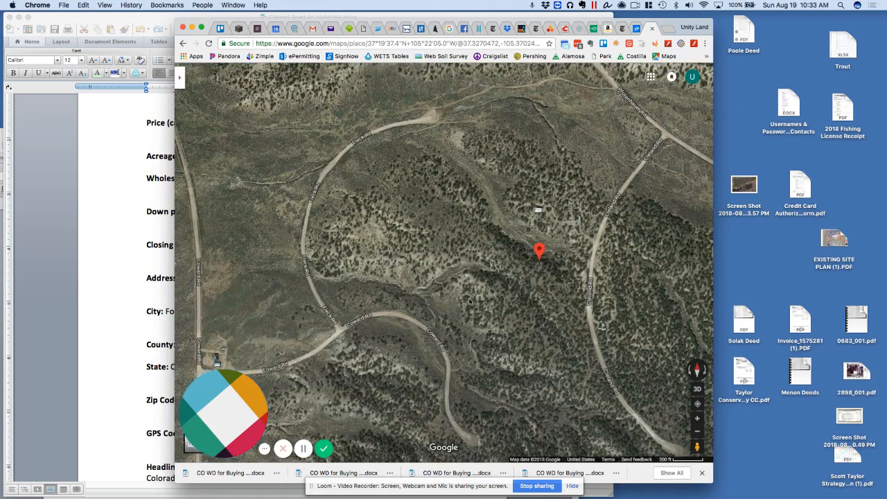
scroll(500, 299, "down", 5)
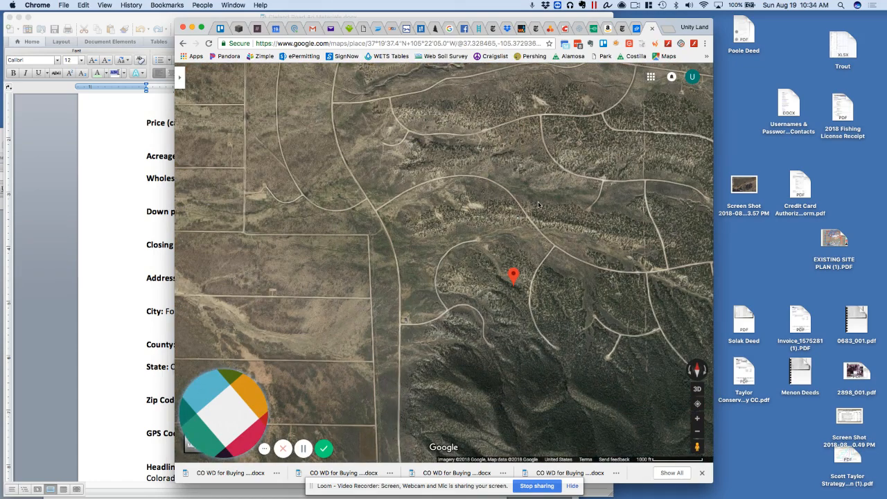
left_click(635, 30)
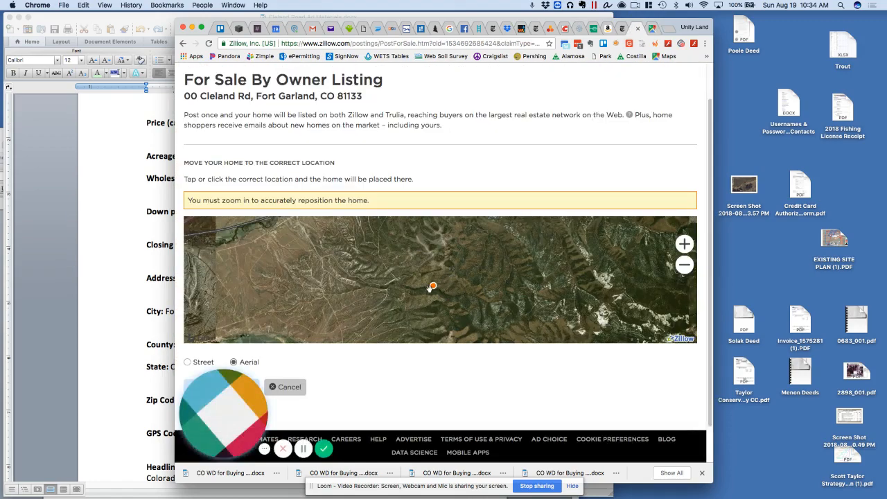
Step: Zoom the Google Maps satellite view out two levels to see the surrounding region
left_click(653, 30)
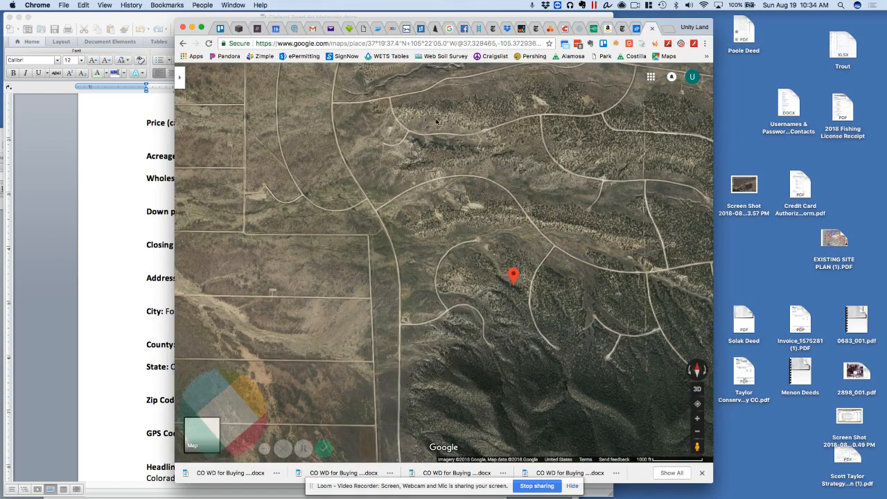
left_click(699, 434)
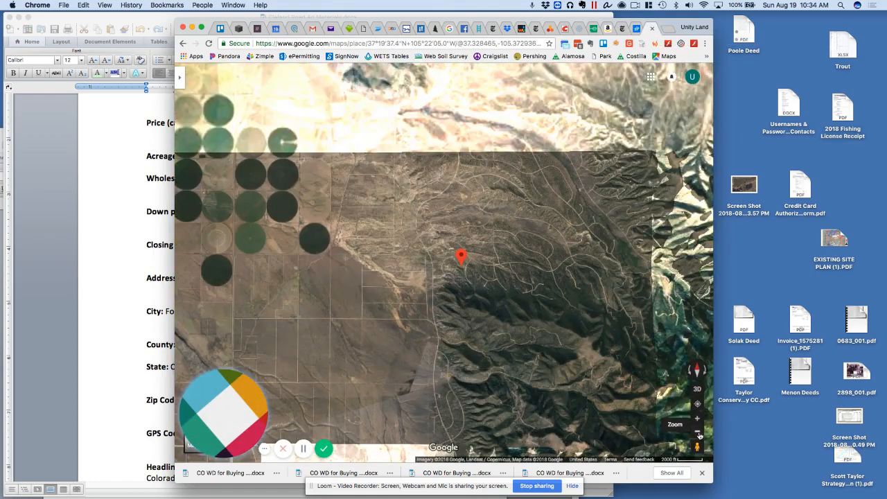
left_click(699, 434)
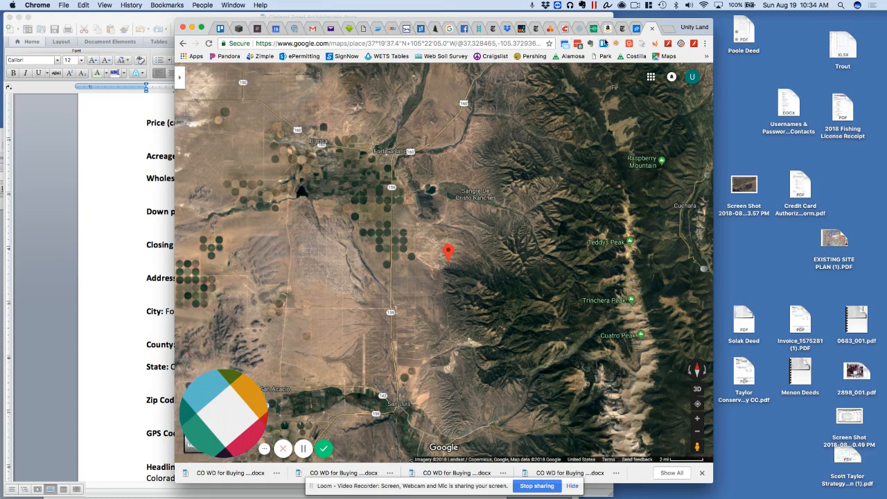
Step: Zoom out Zillow's aerial map, move the home marker onto the parcel, then zoom in one level
left_click(636, 27)
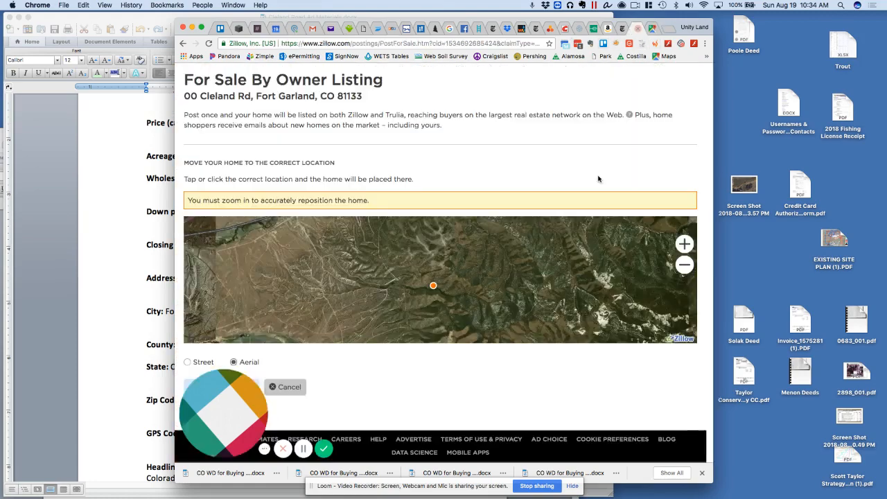
left_click(684, 265)
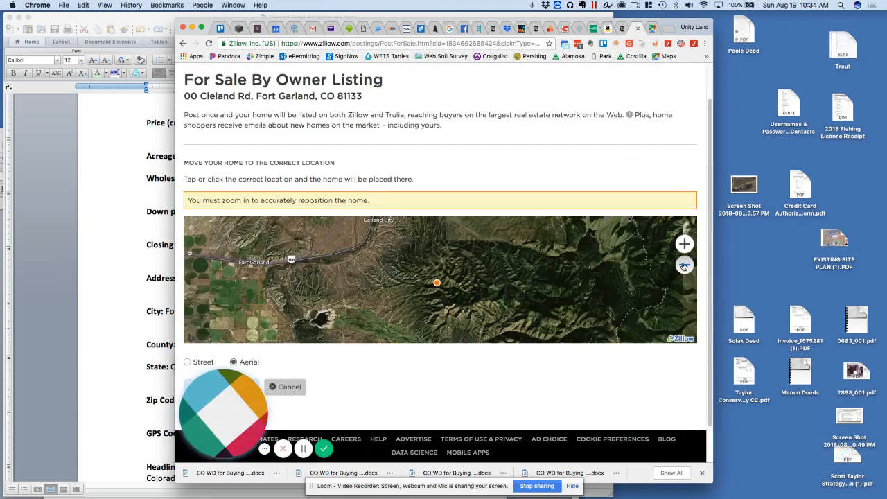
left_click(684, 265)
left_click(684, 265)
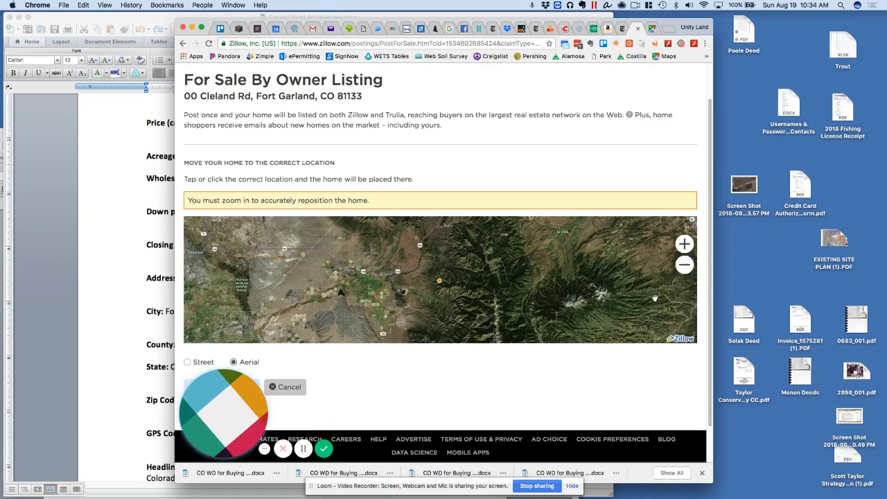
left_click_drag(448, 312, 473, 287)
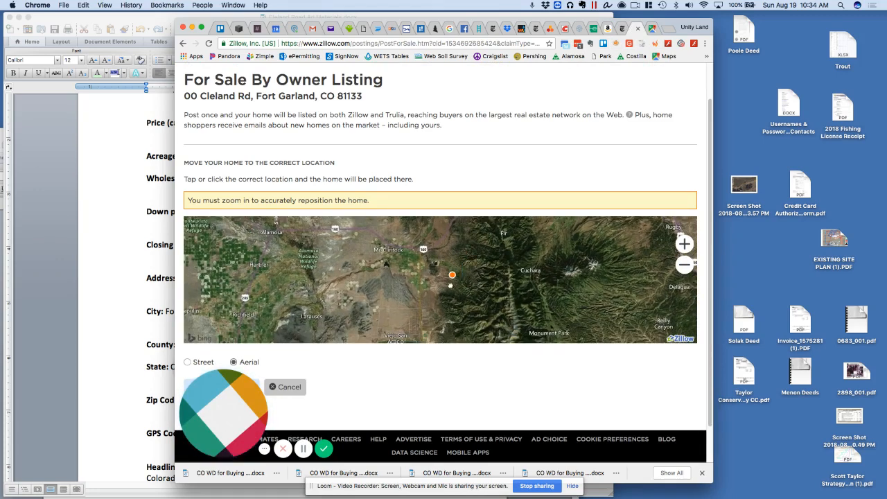
left_click_drag(451, 285, 445, 299)
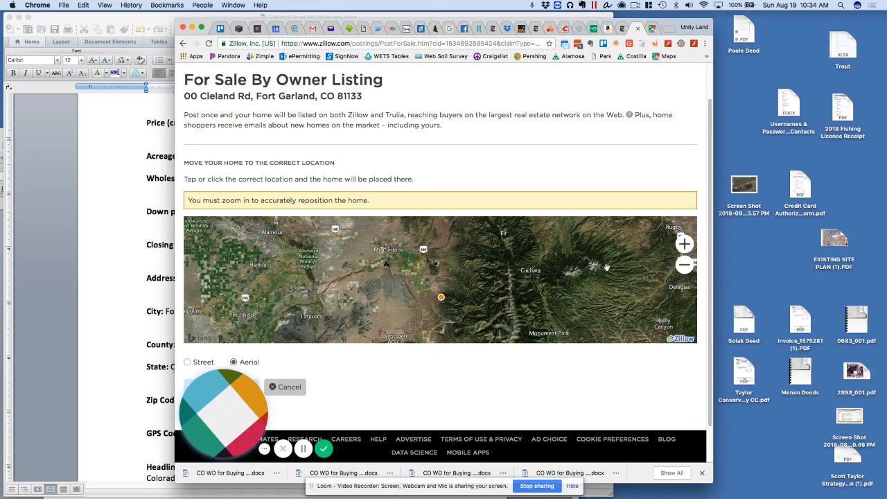
left_click(684, 244)
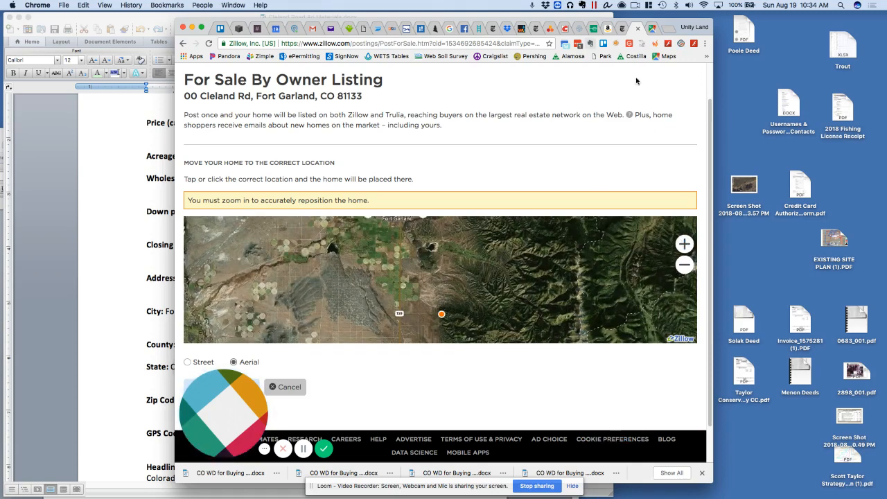
left_click(653, 31)
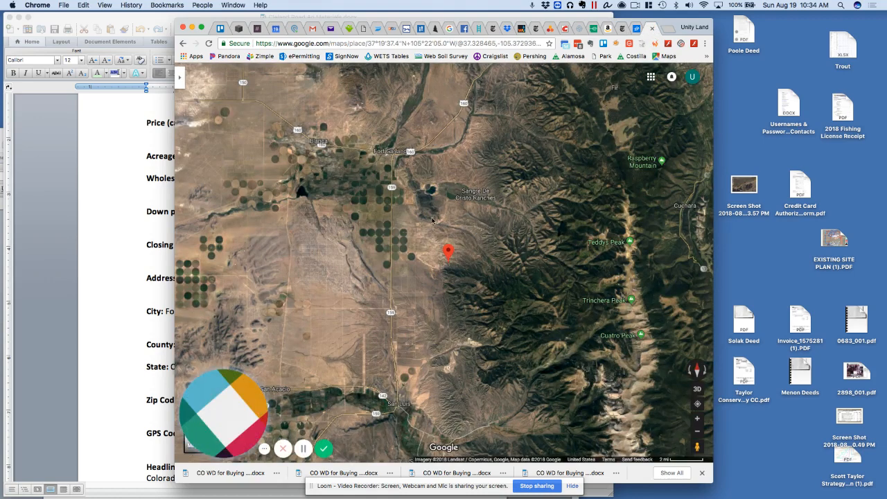
Step: Zoom the Zillow aerial map in two levels and recentre it on the home marker
left_click(637, 29)
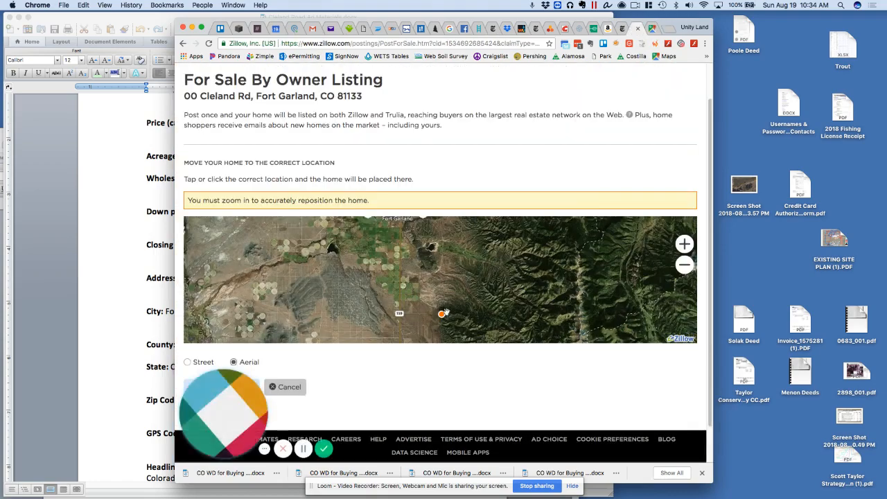
left_click_drag(442, 314, 442, 303)
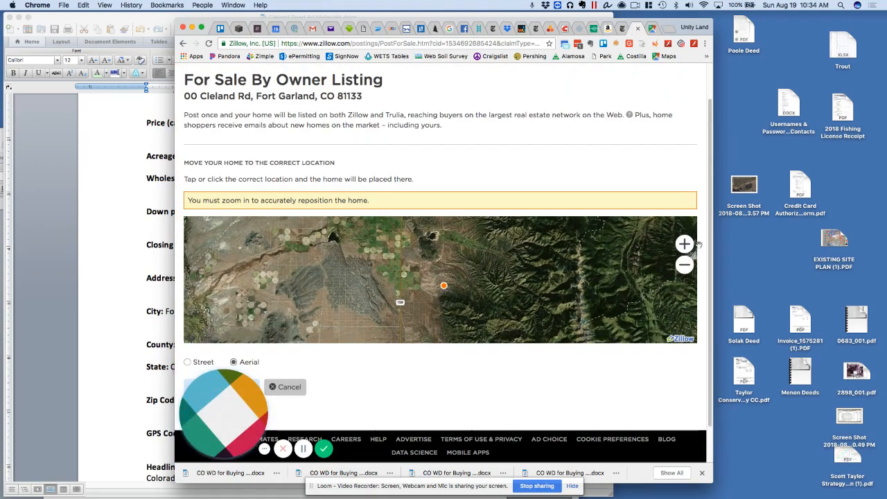
left_click(685, 244)
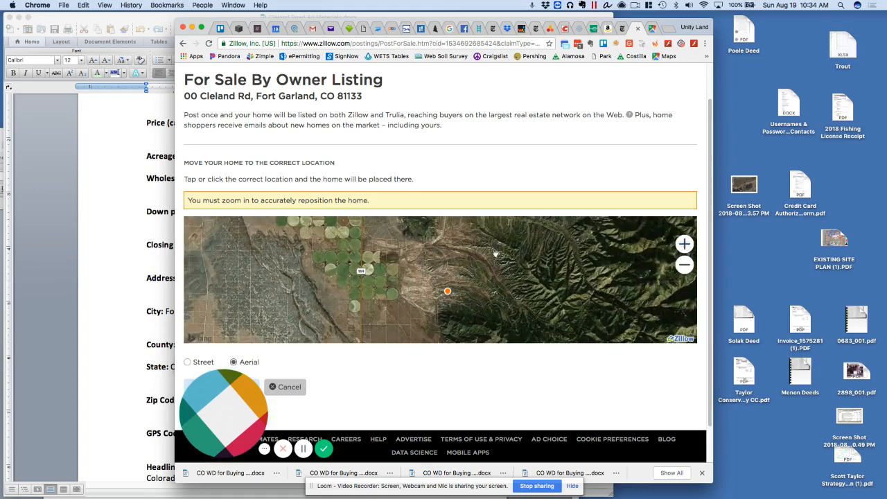
left_click_drag(495, 254, 514, 282)
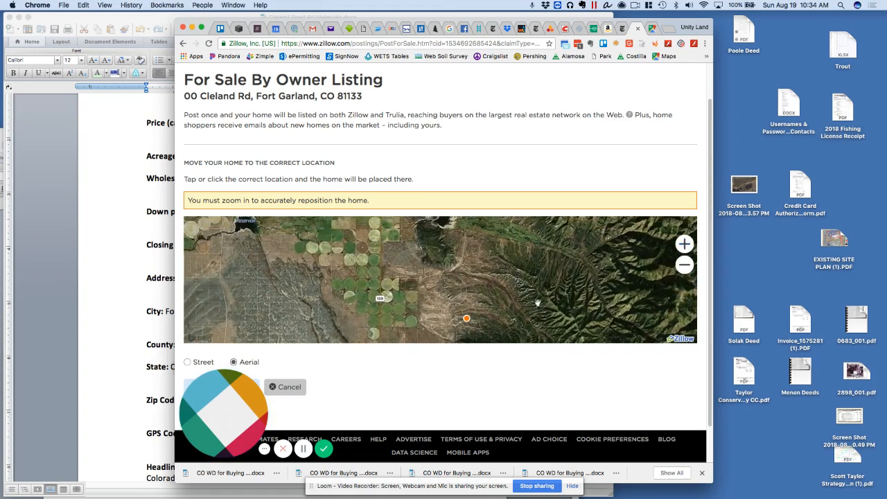
left_click(683, 244)
left_click_drag(552, 306, 532, 244)
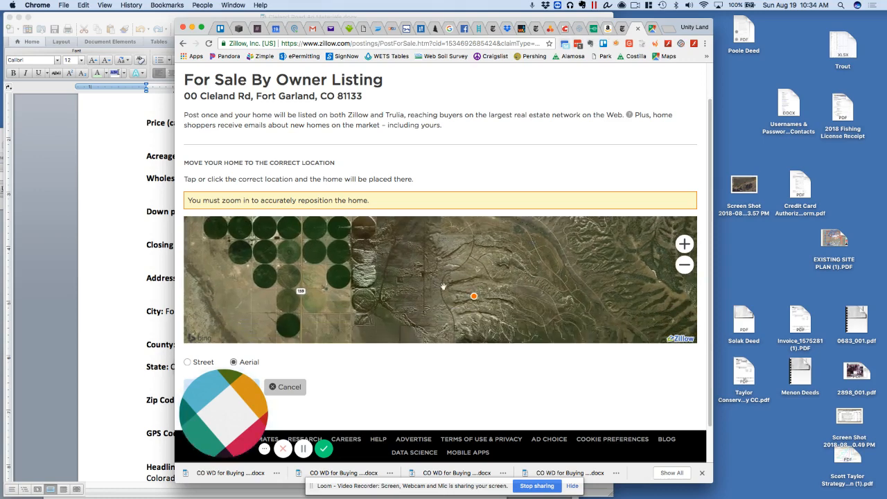
Step: Zoom Google Maps in on the red parcel pin, then drag the Zillow home marker down onto the parcel
left_click(651, 29)
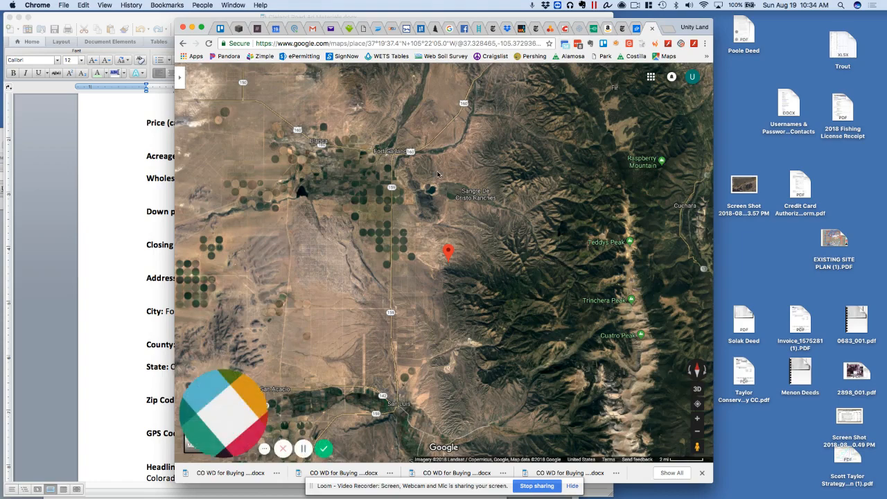
left_click(698, 421)
left_click(698, 421)
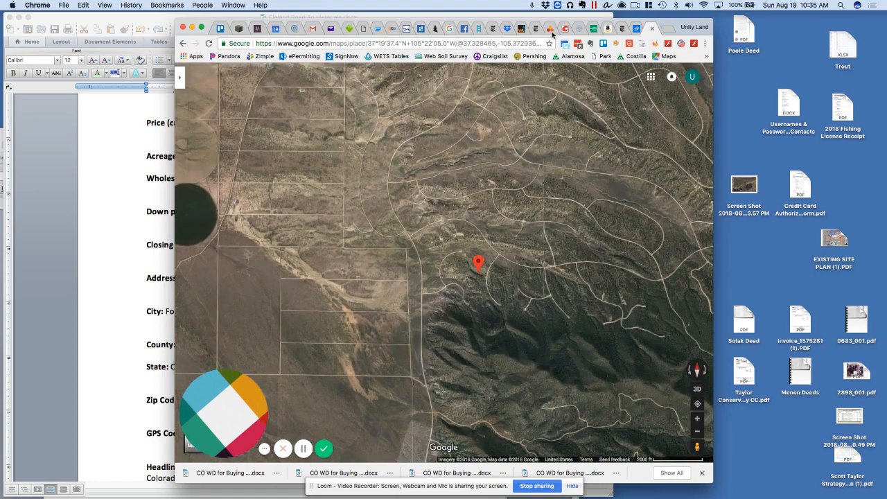
left_click(628, 29)
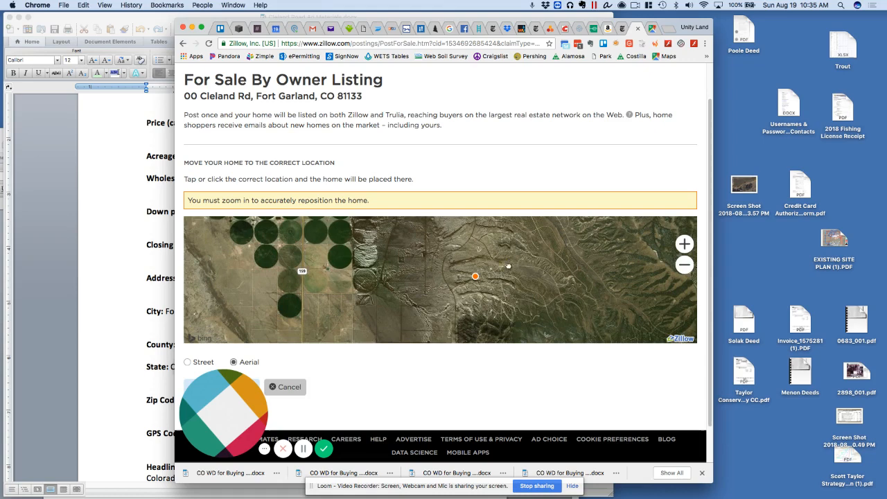
left_click(684, 243)
left_click_drag(588, 296, 566, 277)
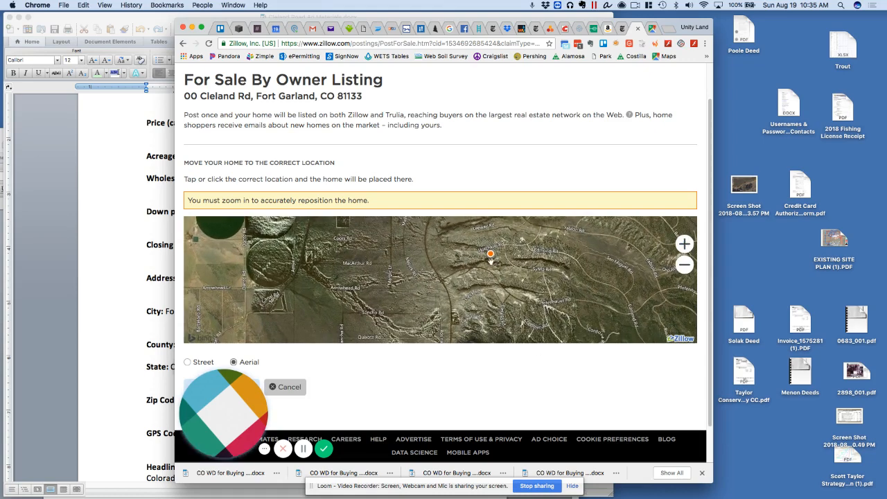
left_click_drag(491, 255, 493, 296)
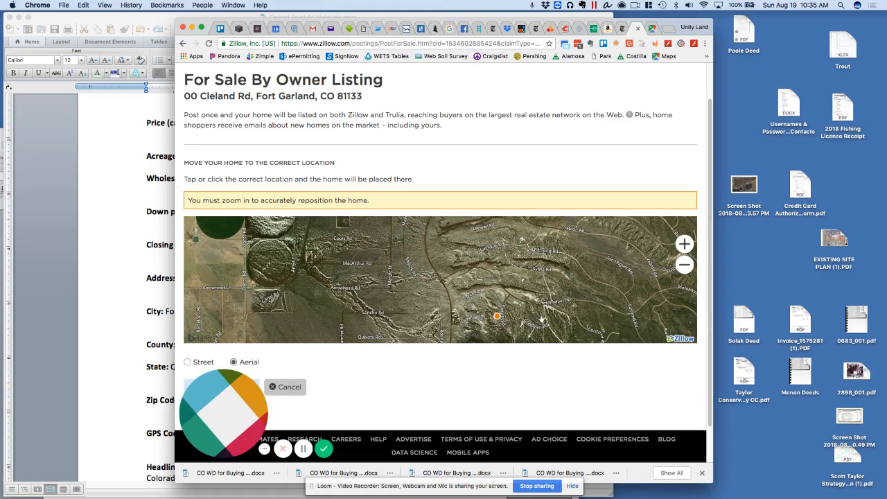
left_click_drag(542, 319, 534, 280)
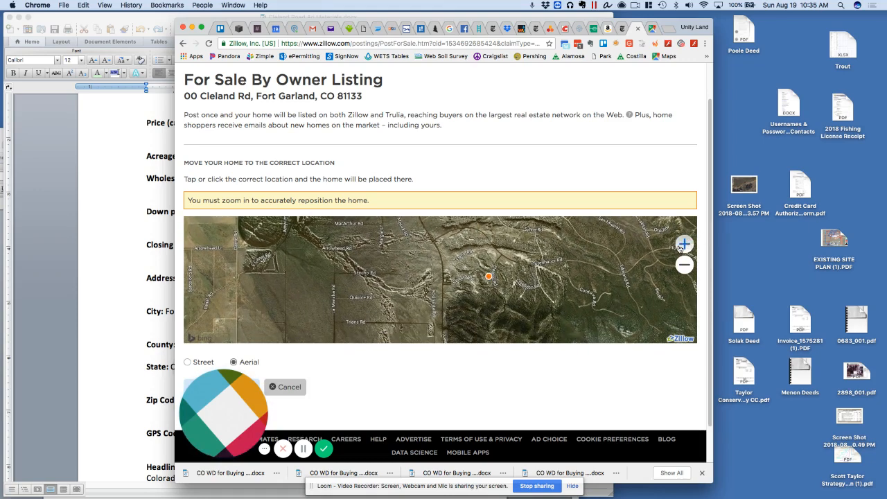
left_click(683, 244)
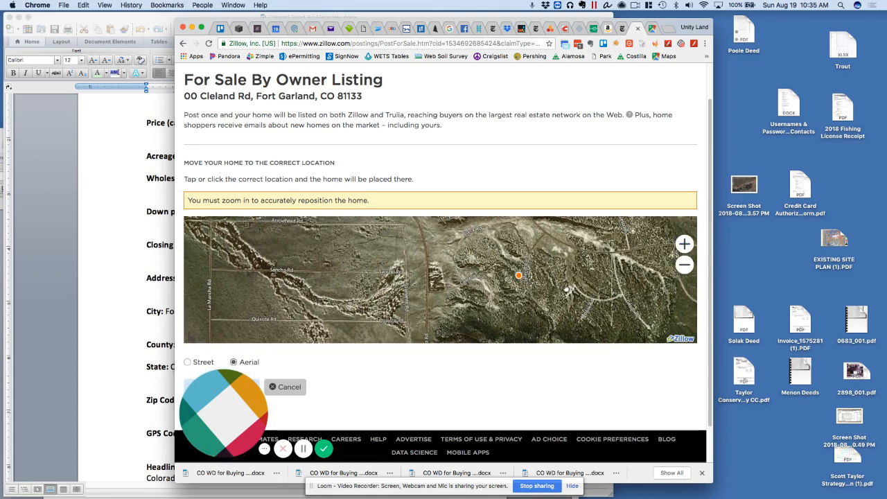
Step: Compare with Google Maps at 500 ft scale, then zoom Zillow's aerial map closer around the marker
left_click(652, 32)
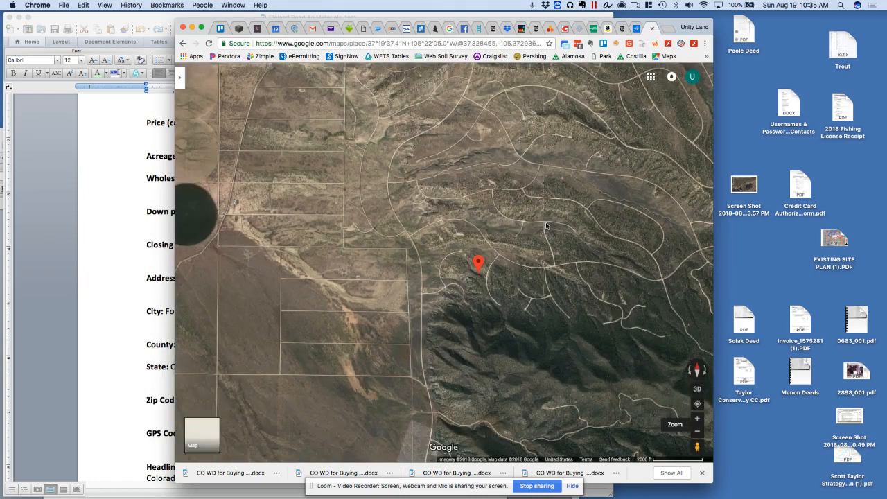
left_click(699, 420)
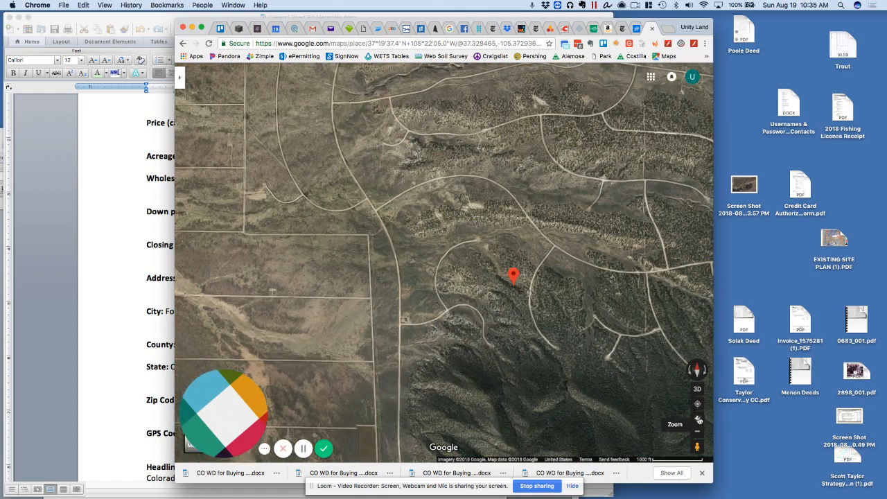
left_click(699, 420)
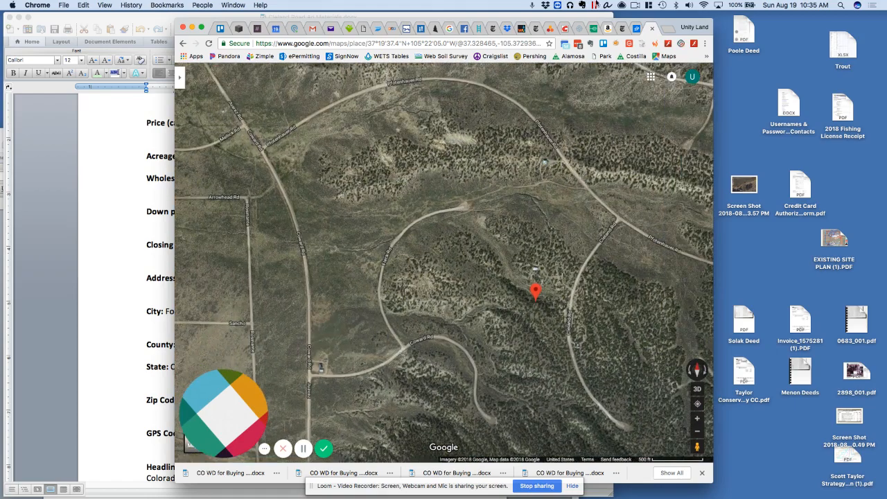
left_click(638, 32)
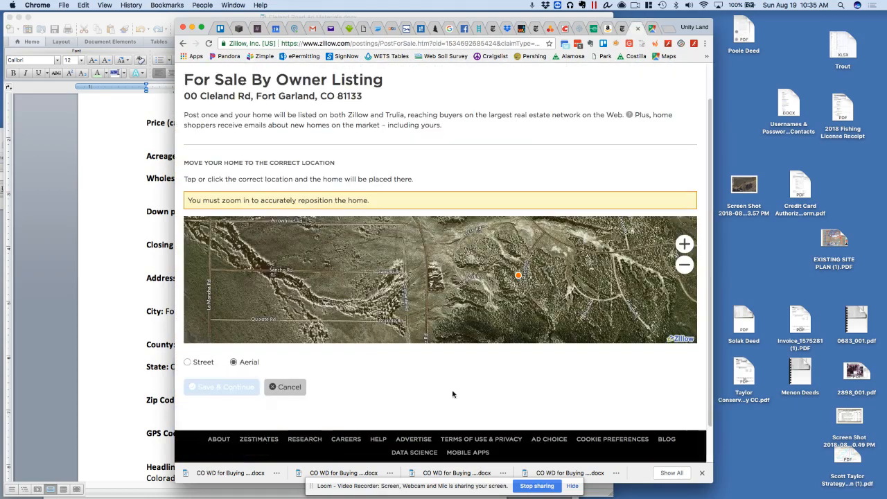
left_click(684, 244)
left_click(684, 244)
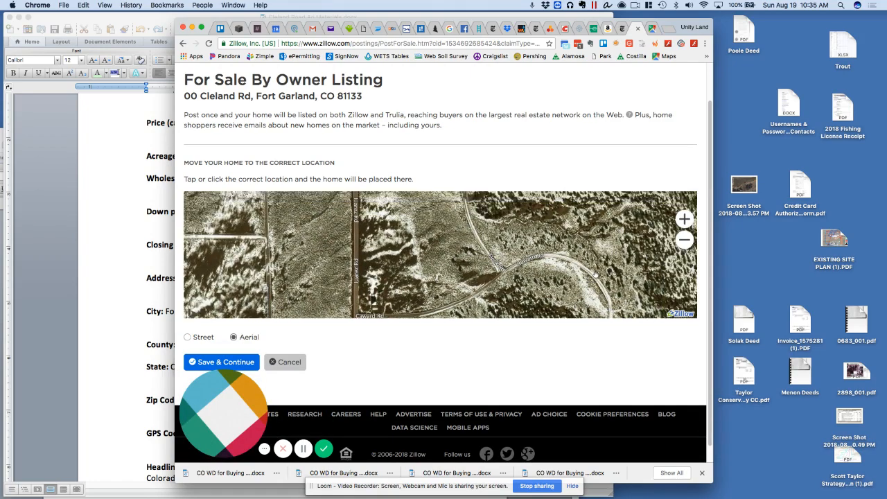
left_click_drag(596, 276, 477, 299)
left_click_drag(568, 234, 531, 252)
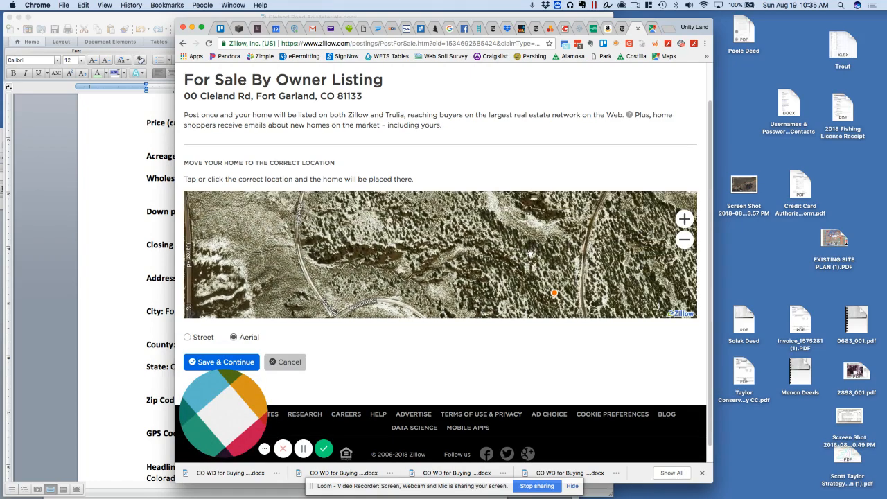
Step: Place the home marker on the parcel spot matching the Google Maps pin, nudging it slightly up-right
left_click(653, 29)
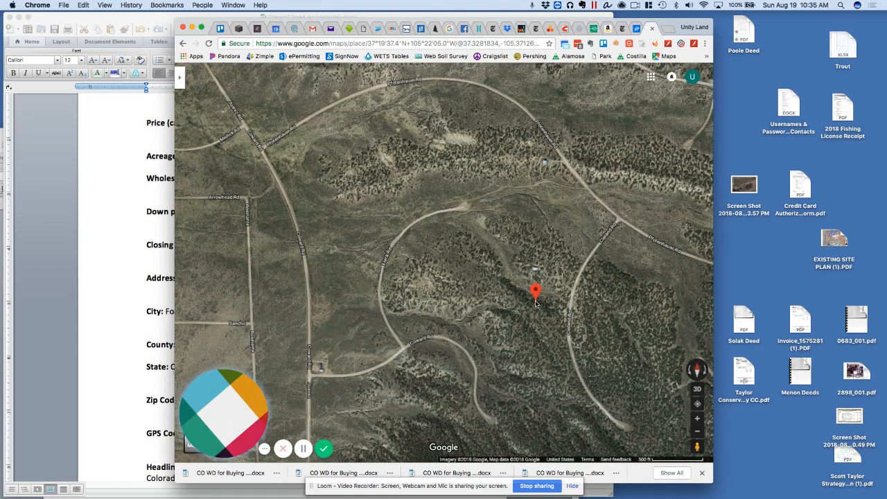
left_click(623, 29)
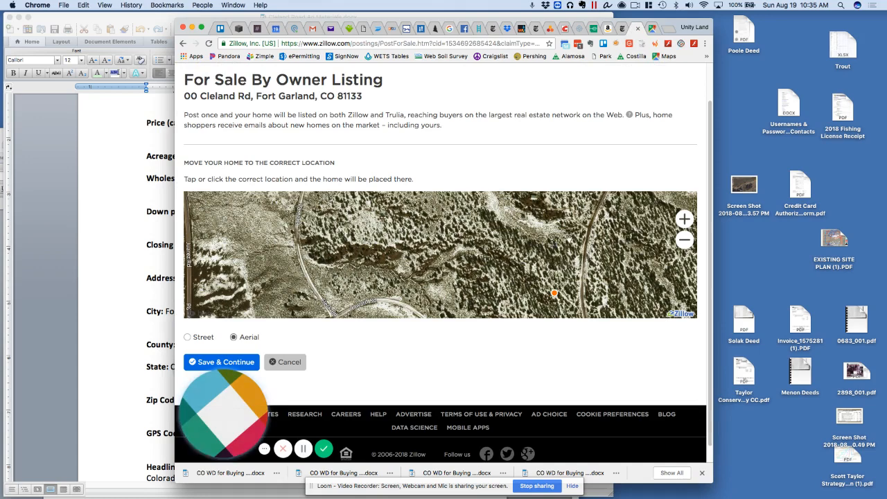
mouse_move(568, 236)
left_mouse_down()
mouse_move(569, 265)
mouse_move(571, 239)
left_mouse_up()
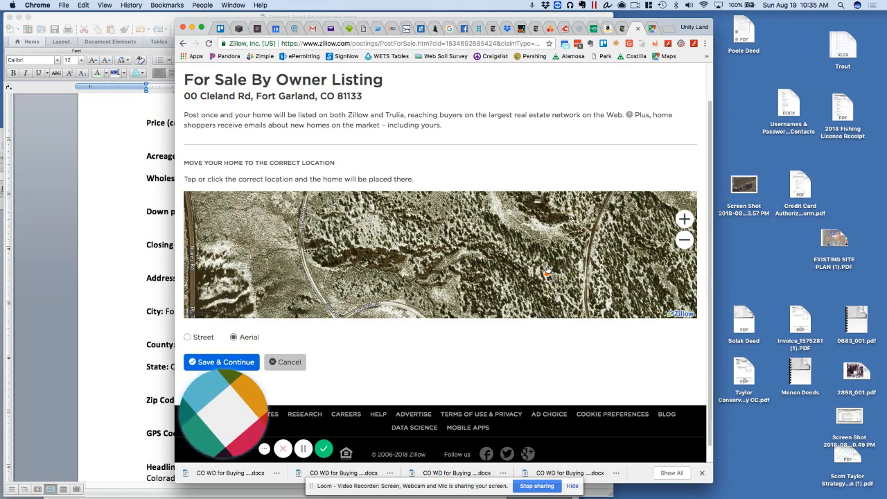
left_click(535, 255)
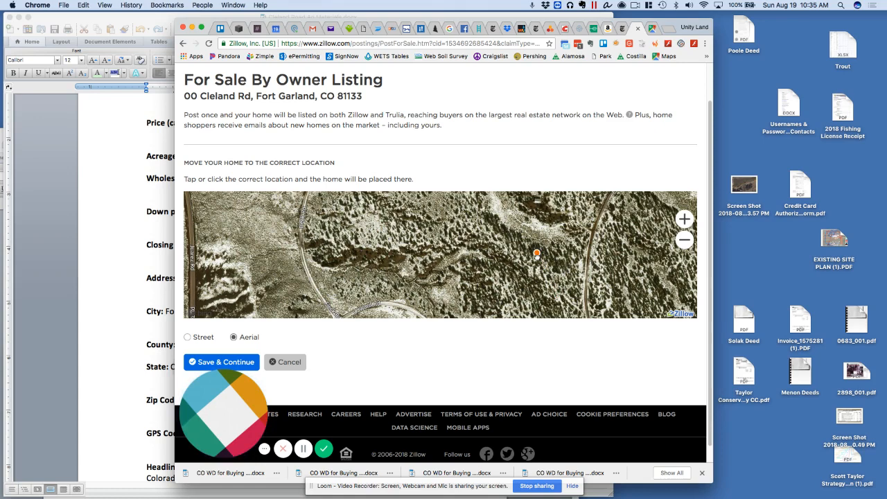
left_click(652, 29)
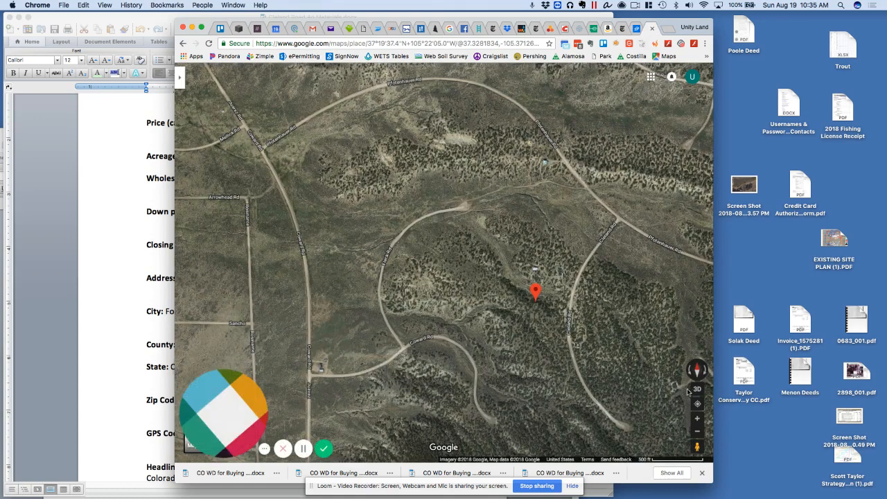
left_click(698, 421)
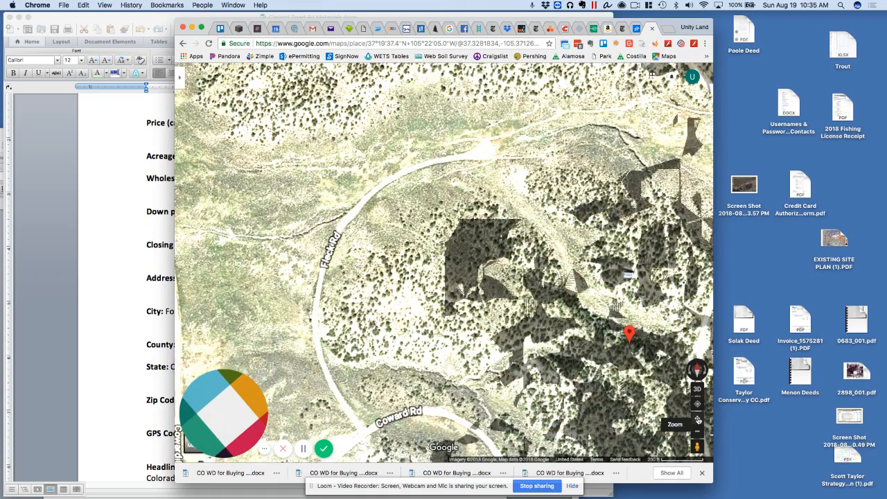
left_click_drag(591, 366, 499, 364)
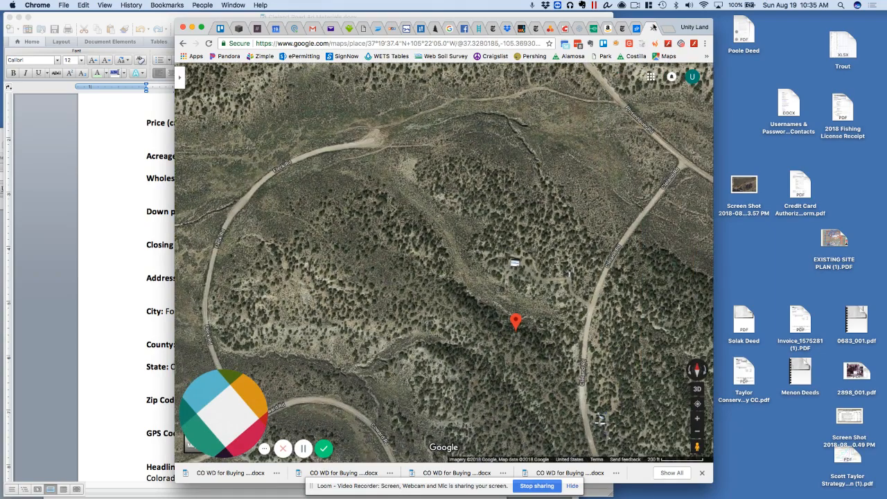
left_click(638, 29)
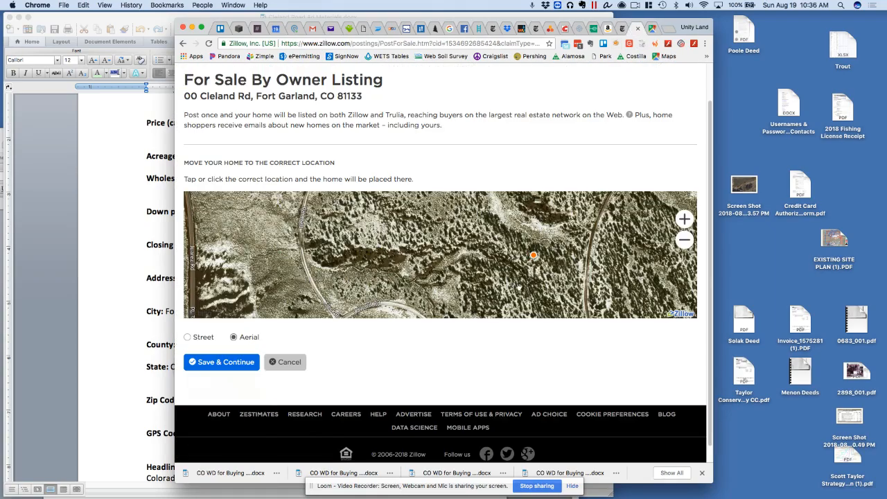
left_click_drag(535, 248, 536, 245)
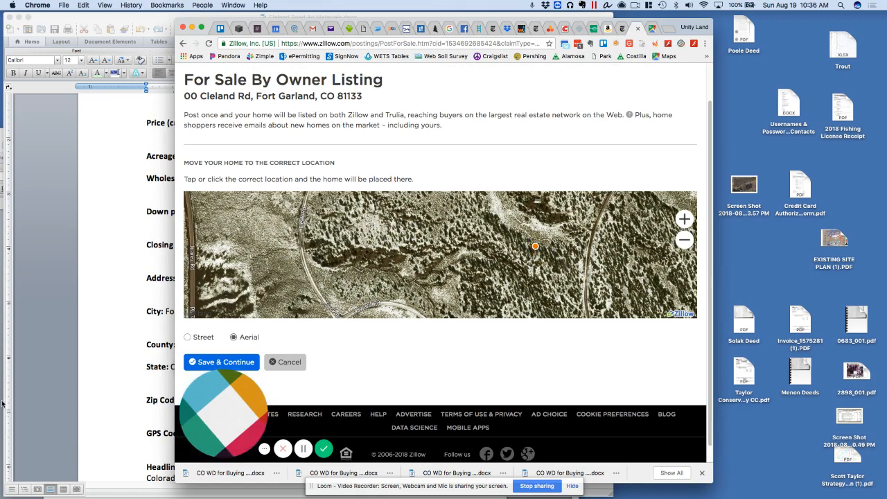
Step: Save the map location for 00 Cleland Rd, check the parcel again, and click into the Set your price field
left_click(252, 361)
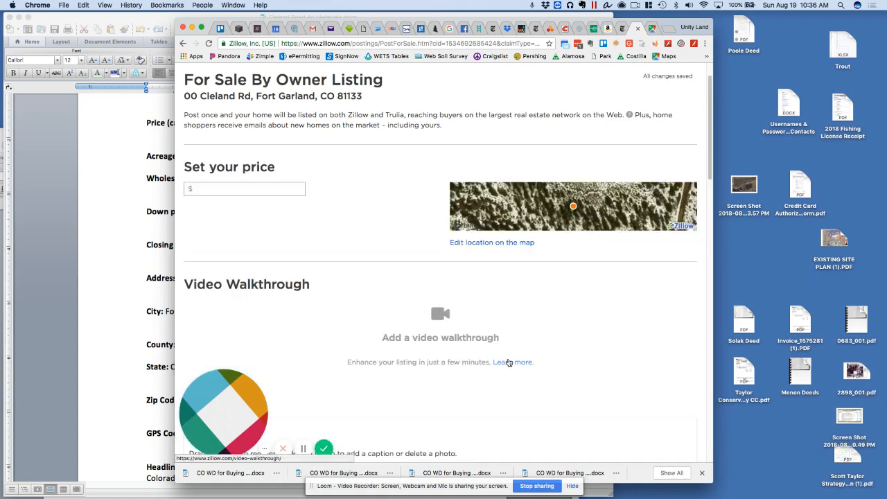
left_click(653, 29)
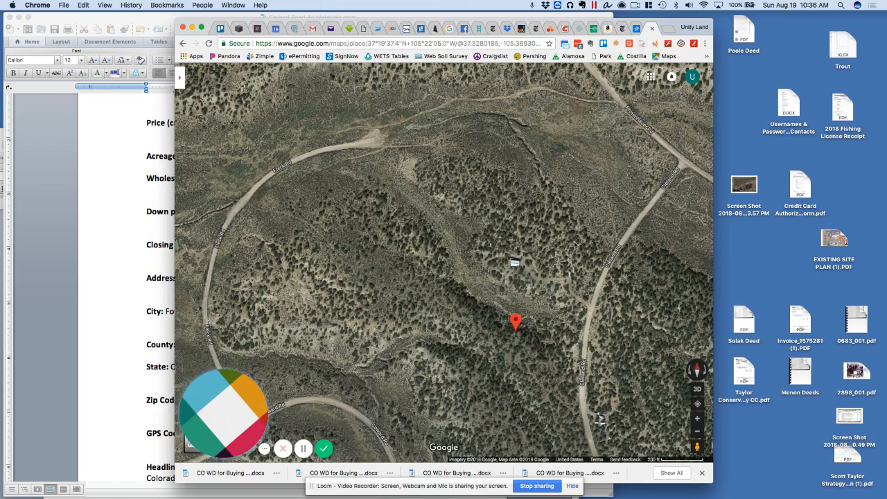
left_click(636, 29)
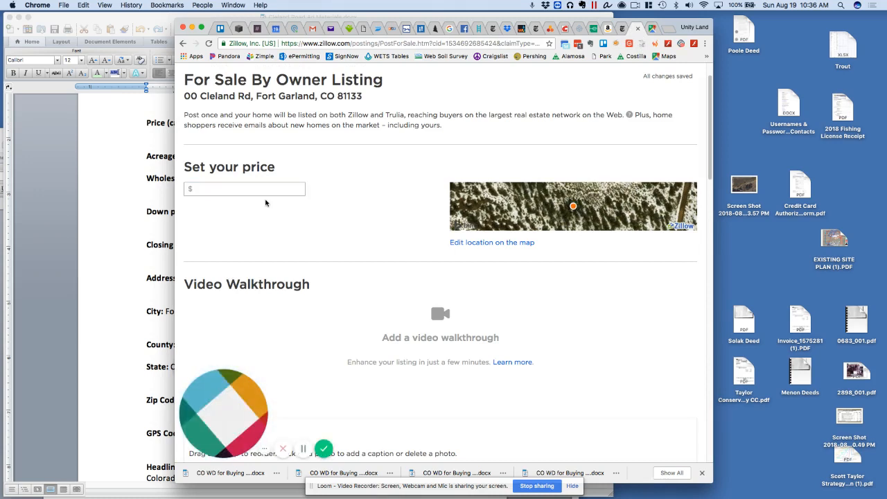
left_click(219, 192)
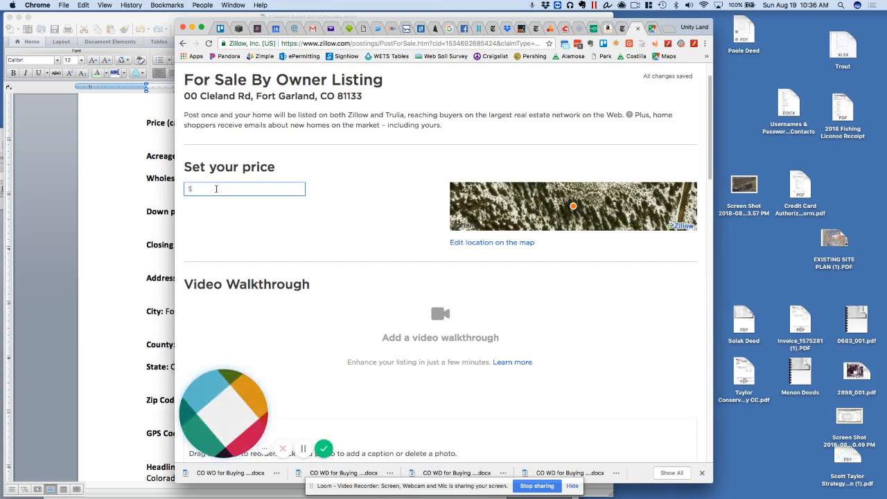
Step: Copy the 9,995.00 cash price from the Cleland Road Ad Materials document in Word
left_click(135, 245)
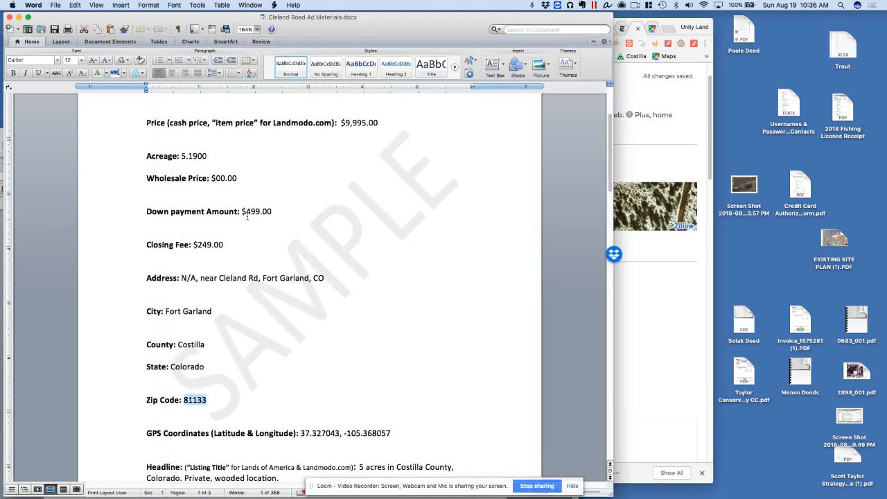
scroll(245, 211, "down", 10)
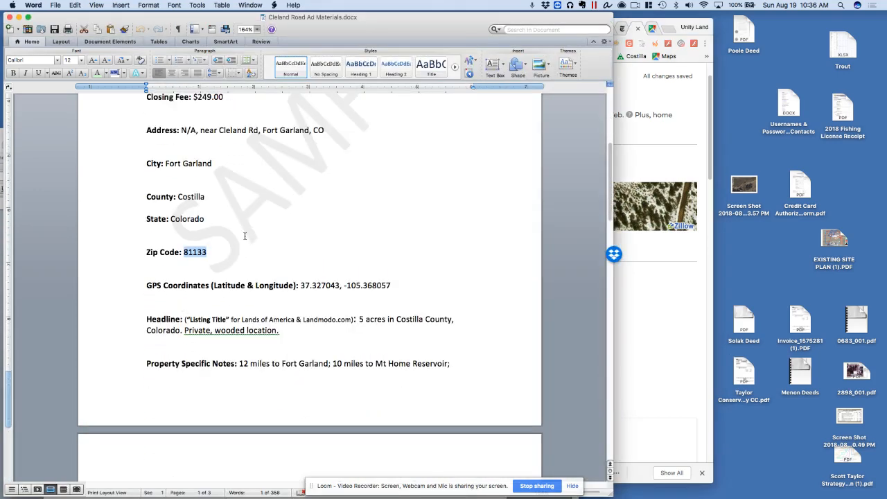
scroll(248, 237, "down", 6)
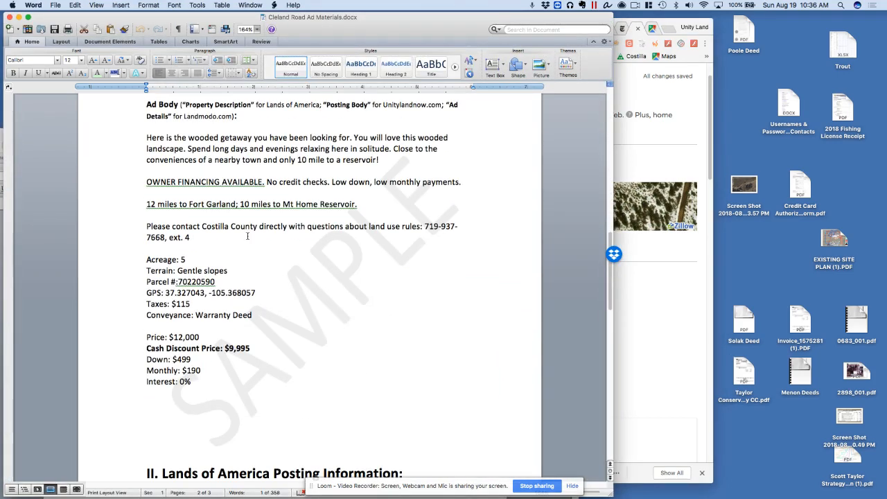
scroll(247, 236, "up", 20)
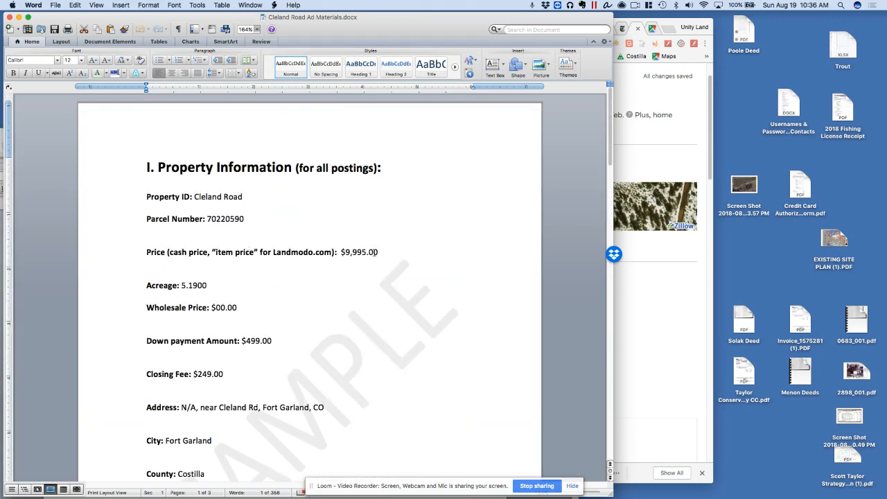
left_click_drag(381, 252, 341, 252)
key("super+c")
left_click(630, 348)
Step: Paste 9,995.00 as the listing's asking price
key("super+v")
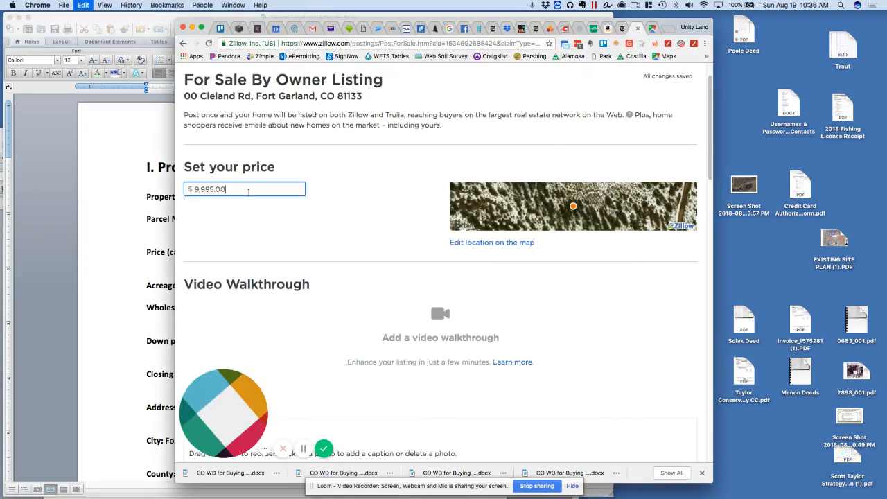
scroll(347, 208, "down", 3)
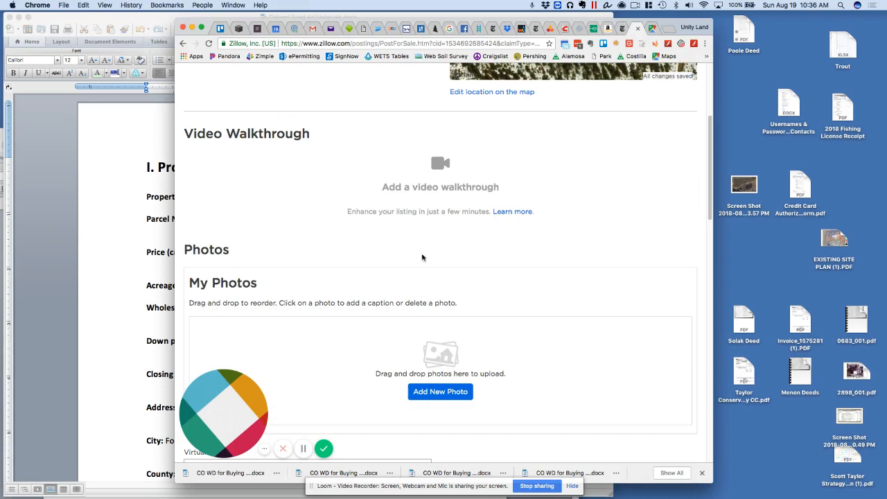
scroll(331, 230, "down", 2)
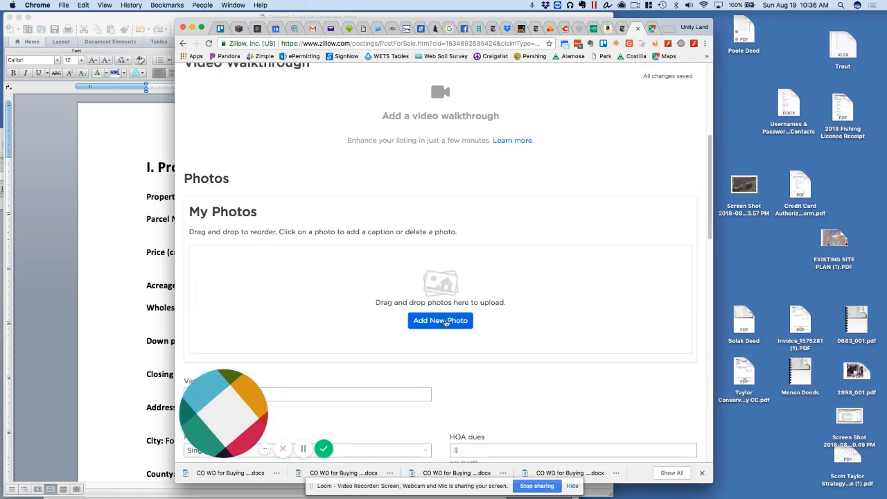
Step: Add new photos from Dropbox > Advertising > Costilla County > Cleland Rd Ad Materials
left_click(446, 321)
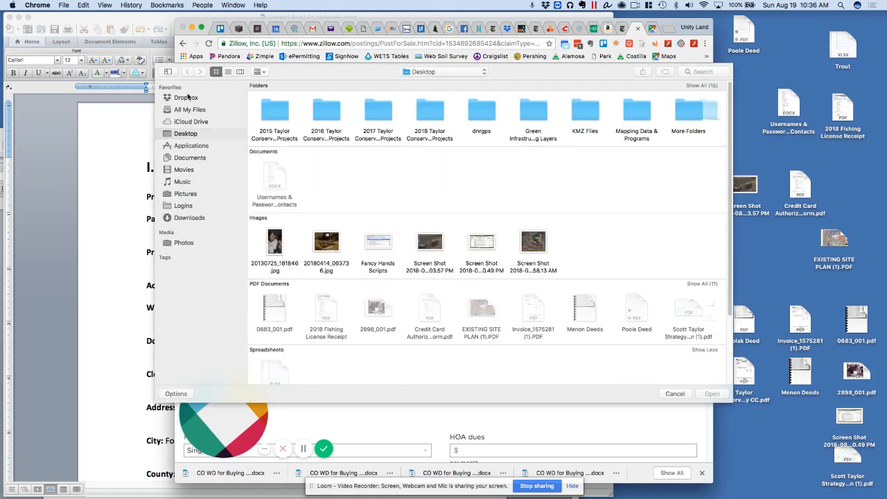
left_click(186, 98)
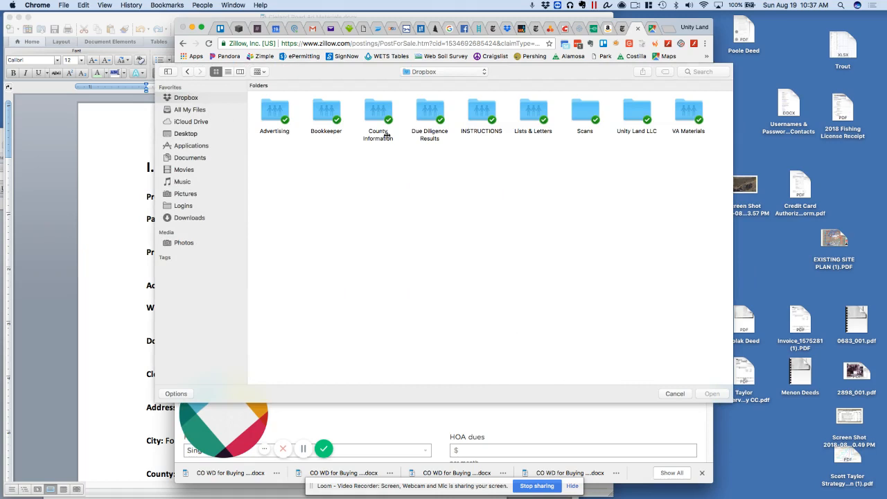
double_click(280, 111)
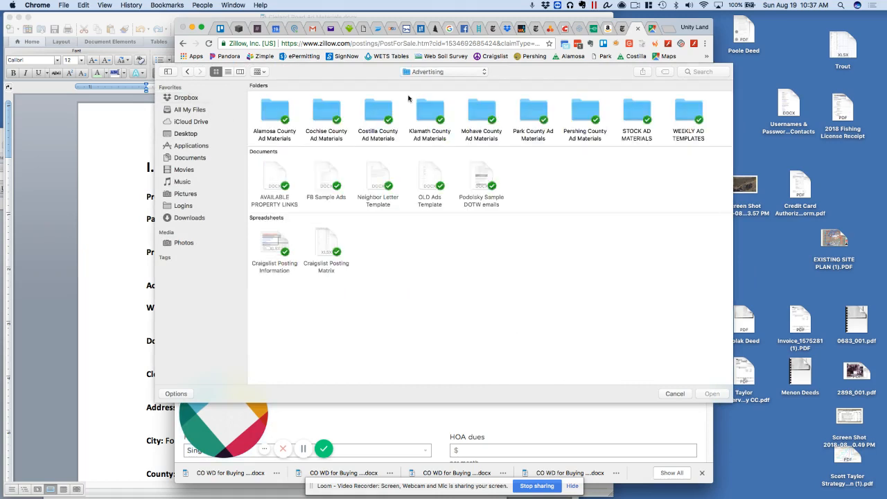
double_click(378, 111)
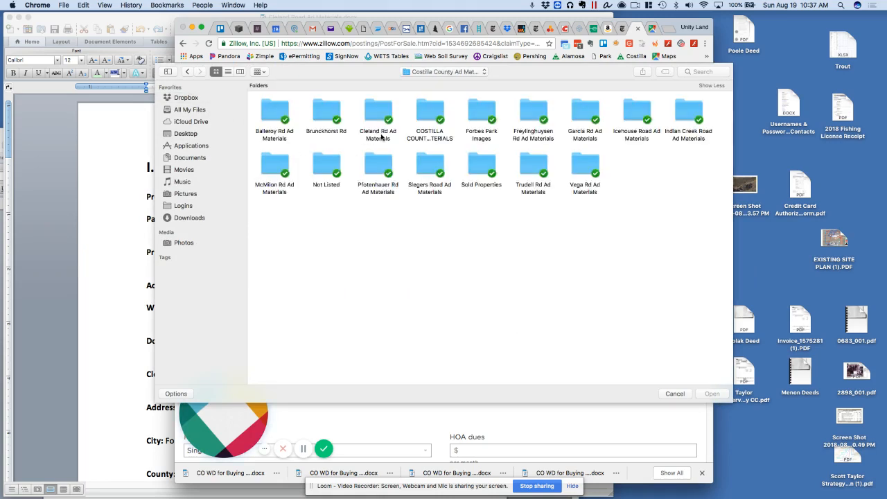
double_click(379, 111)
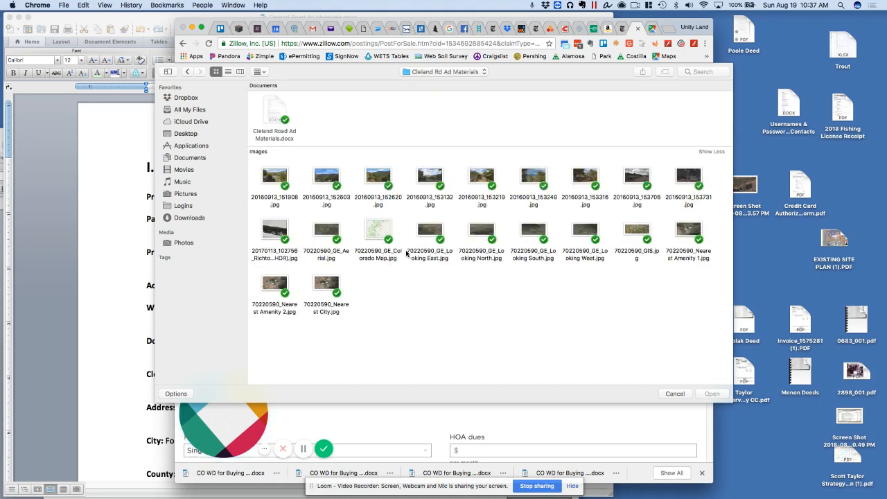
Step: Select the Colorado Map, Looking East/North/South/West, GIS, Nearest Amenity 1 and 2, and Nearest City images
left_click(378, 229)
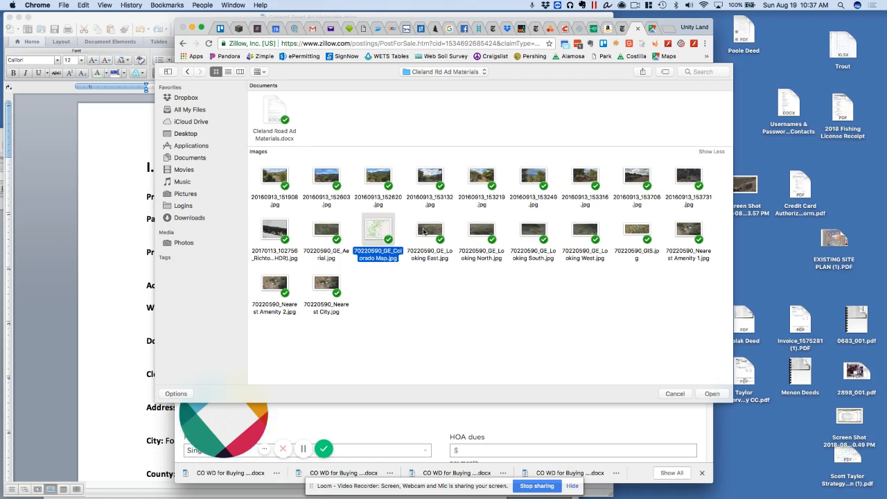
left_click(424, 231, "super")
left_click(488, 232, "super")
left_click(533, 230, "super")
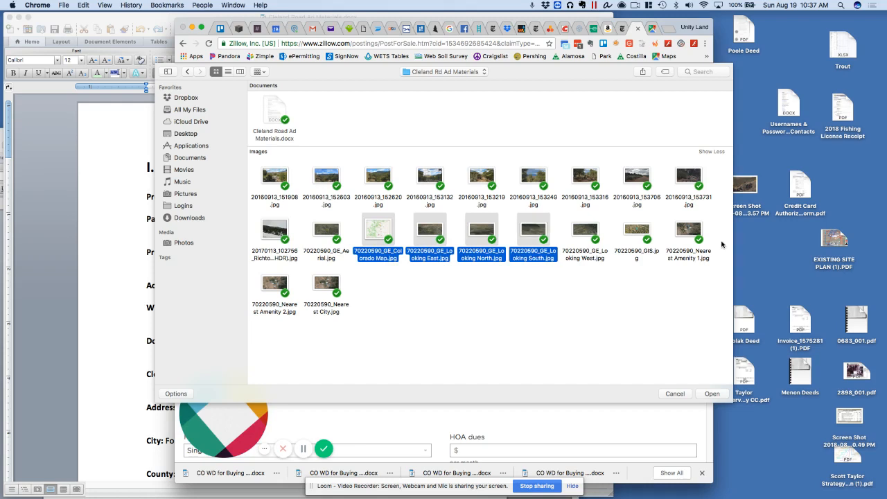
left_click(581, 233, "super")
left_click(635, 231, "super")
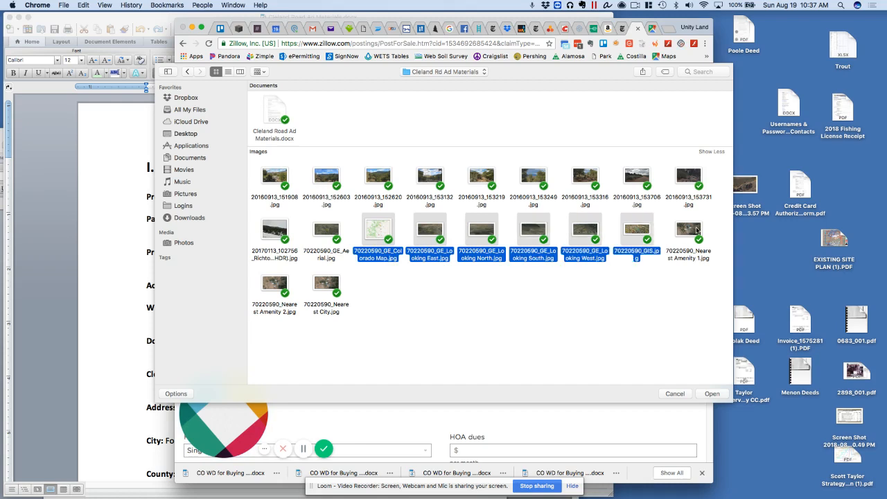
left_click(695, 231, "super")
left_click(274, 284, "super")
left_click(326, 284, "super")
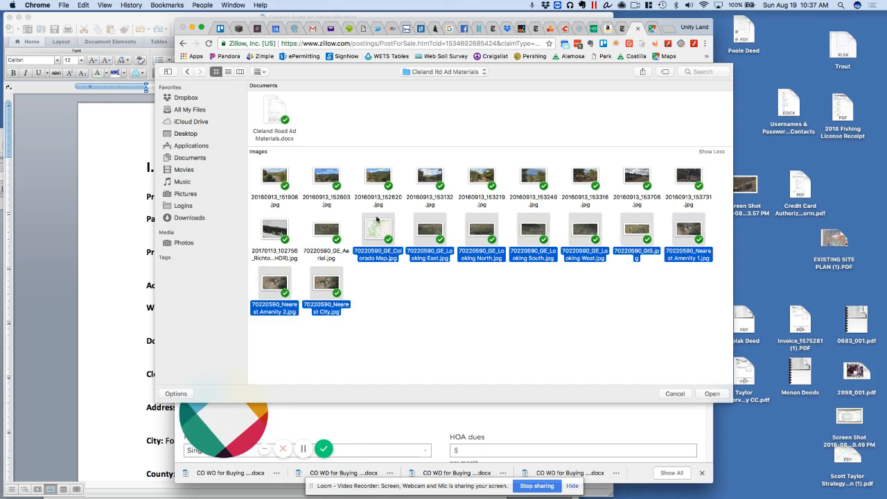
Step: Add the five 20160913 site photos to the selection and upload all chosen images
left_click(429, 178, "super")
left_click(485, 177, "super")
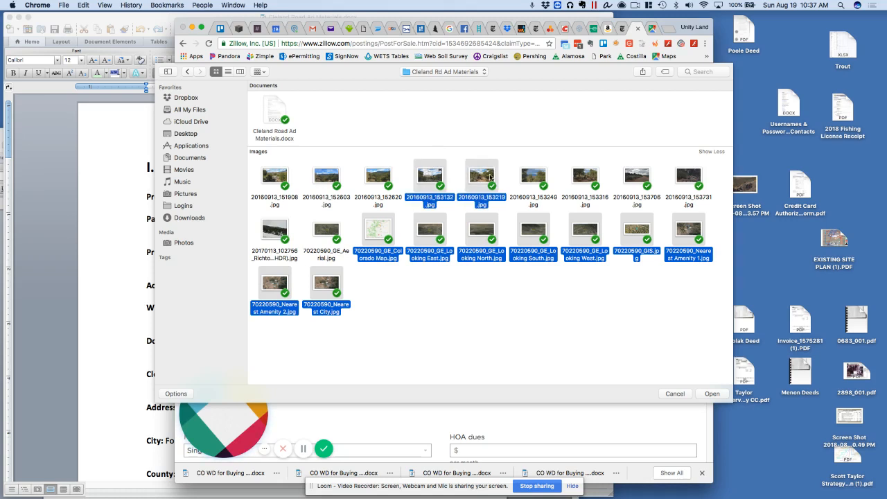
left_click(532, 177, "super")
left_click(642, 176, "super")
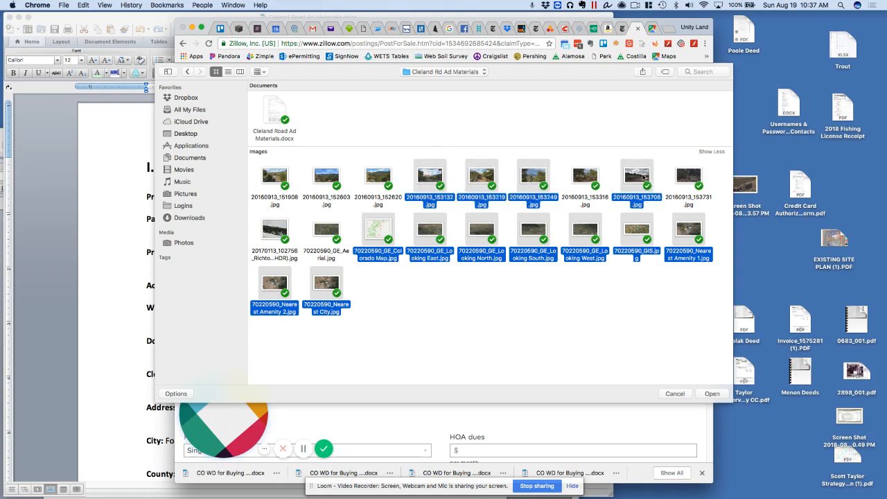
left_click(687, 177, "super")
left_click(712, 393)
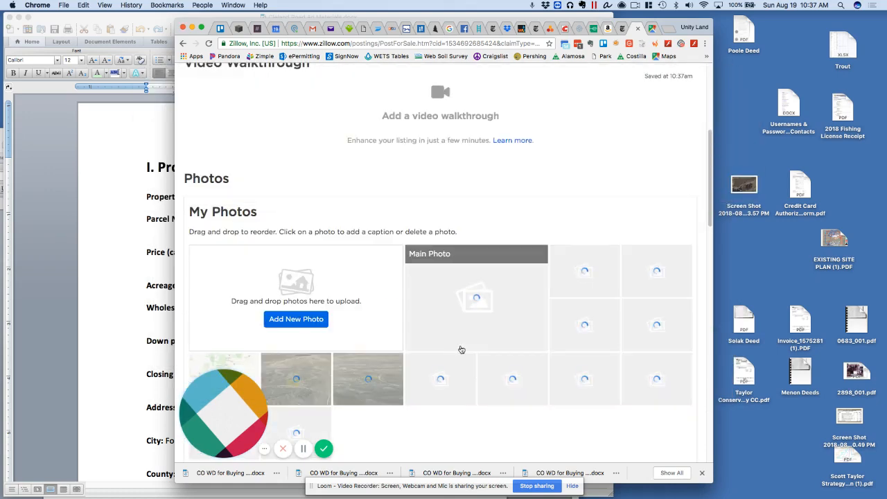
Step: Set the listing's home type to Vacant land
scroll(458, 348, "down", 2)
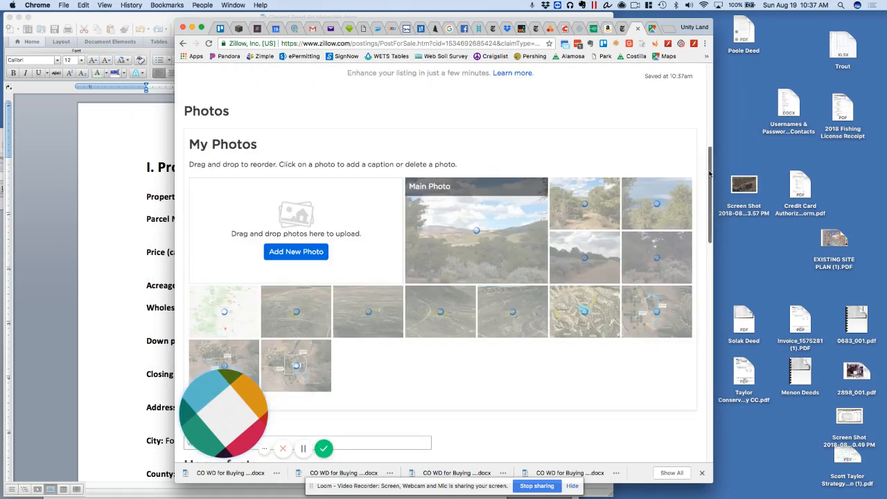
left_click_drag(711, 173, 715, 219)
scroll(203, 238, "down", 2)
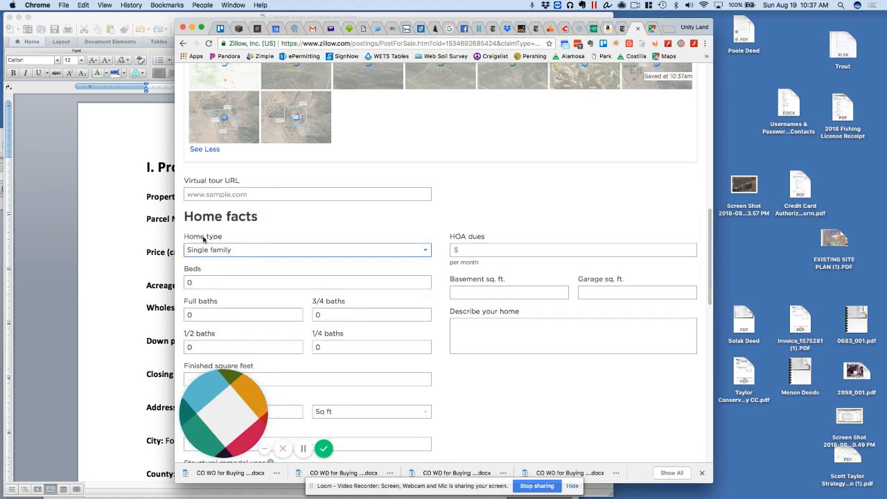
left_click(416, 251)
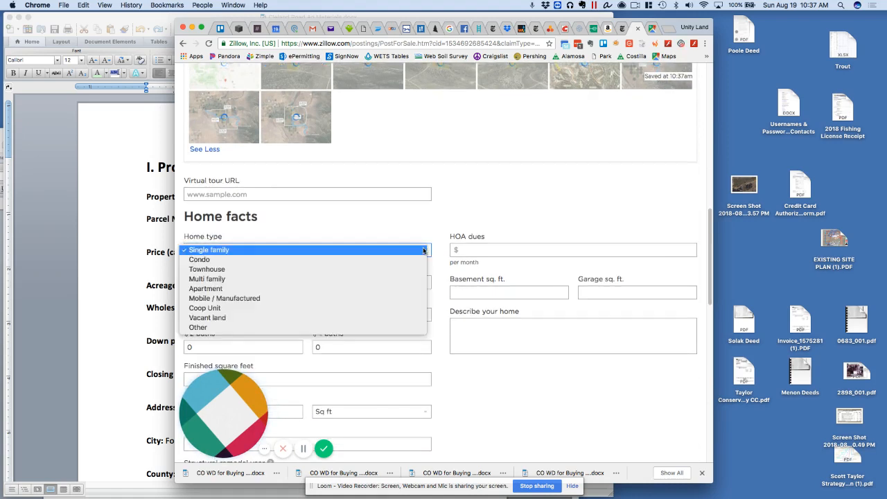
left_click(295, 317)
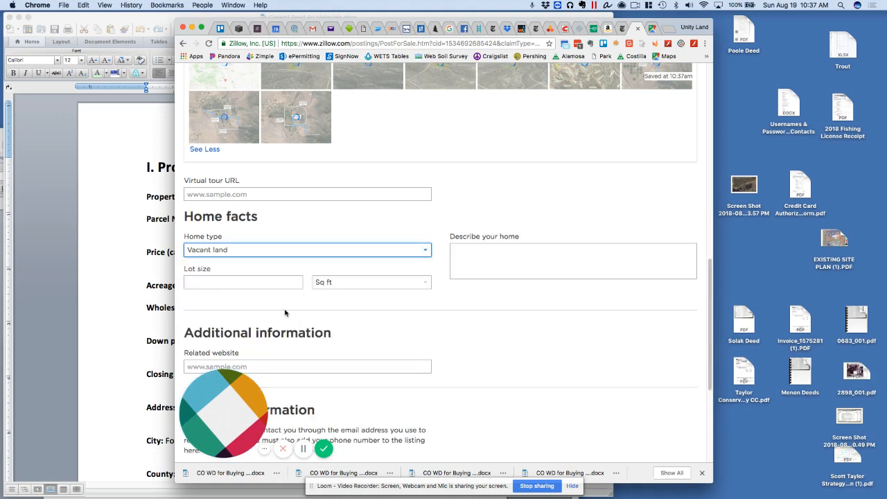
Step: Set the lot size unit to Acres
left_click(273, 282)
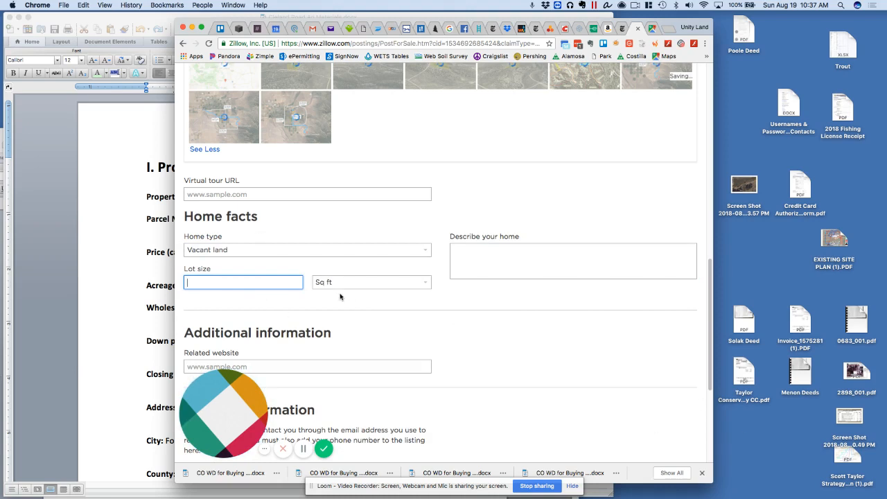
left_click(384, 287)
left_click(383, 292)
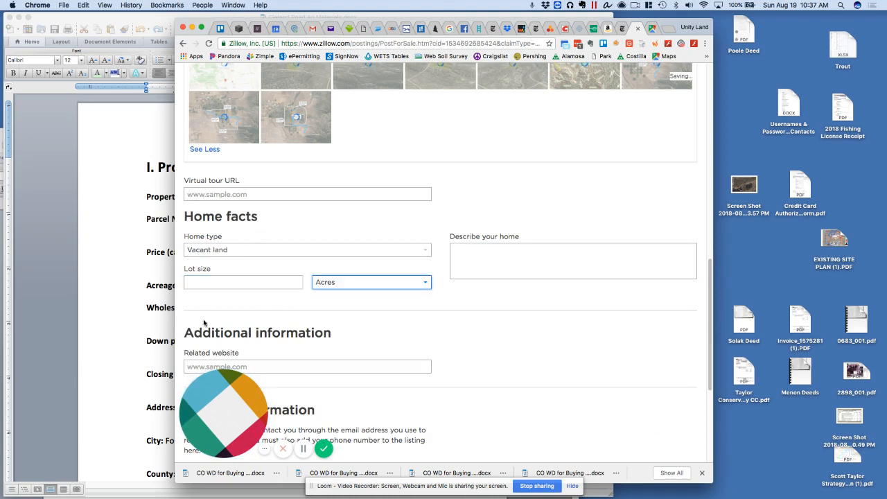
left_click(202, 285)
Step: Enter the lot size as 52 acres, checking the Word ad materials for reference
left_click(156, 299)
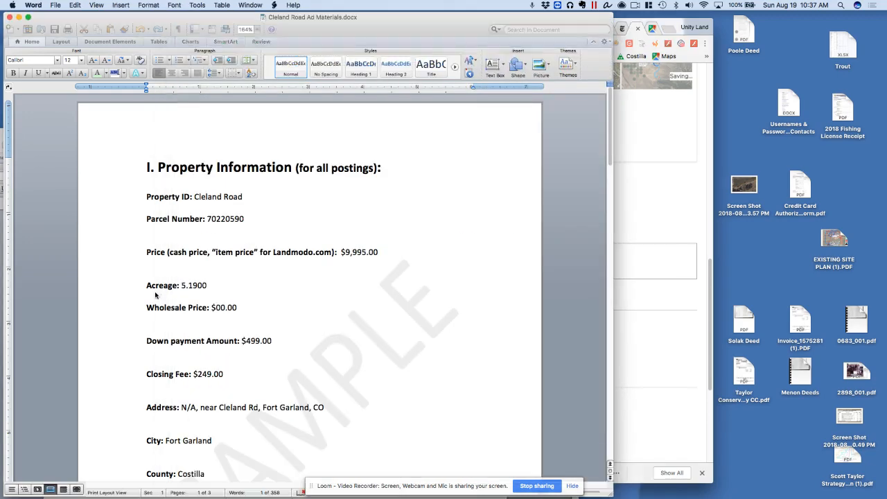
double_click(360, 252)
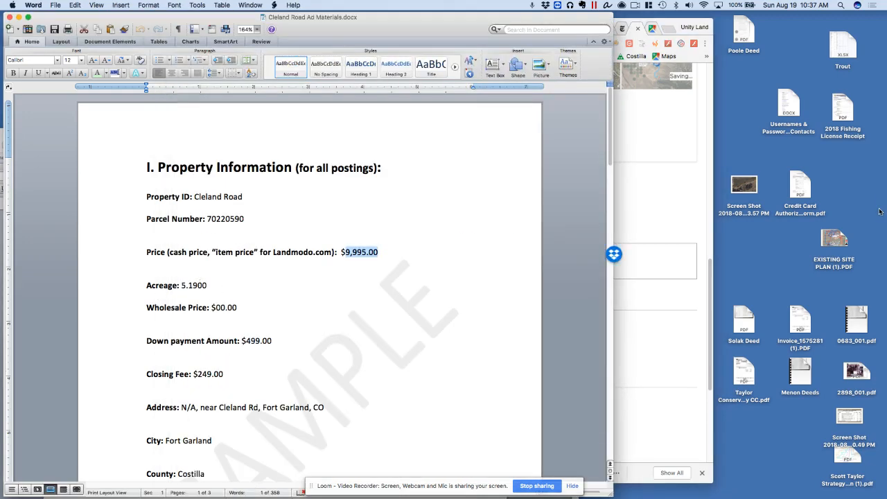
left_click(666, 193)
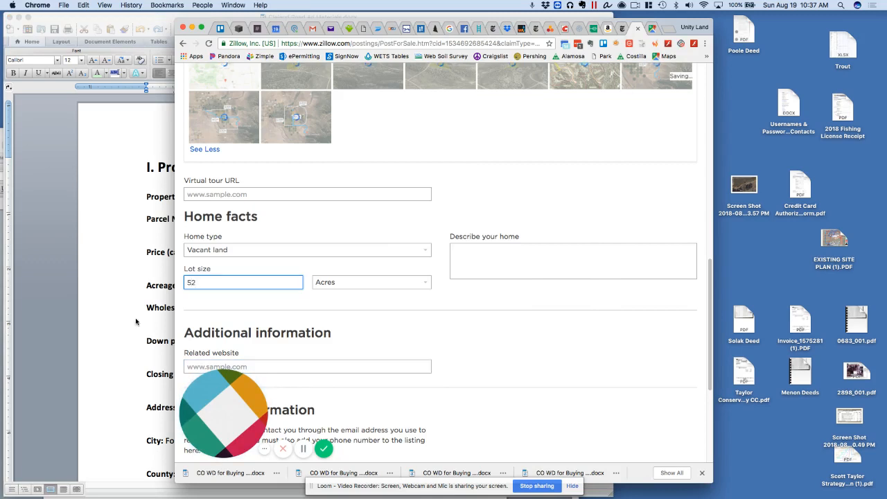
left_click(507, 255)
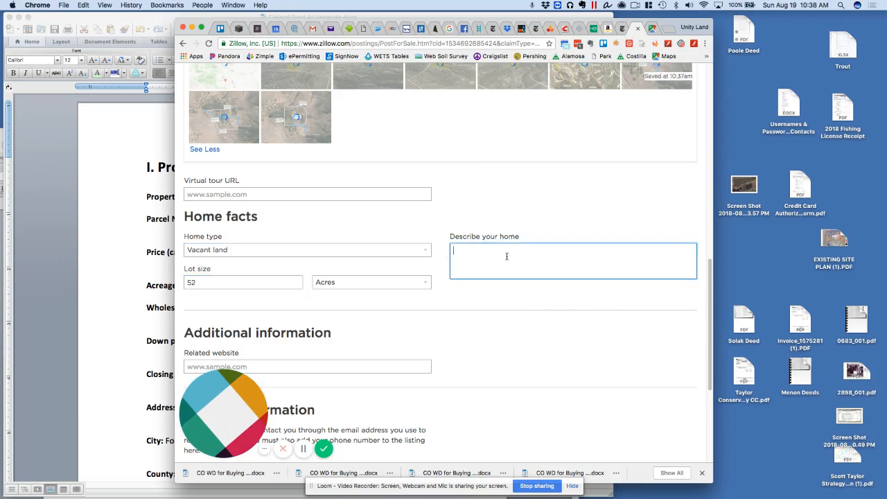
left_click(164, 309)
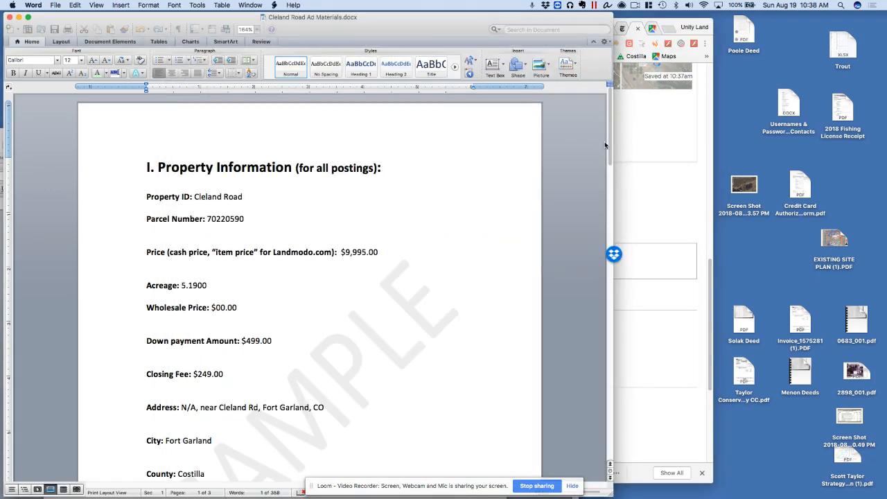
Step: Copy the Ad Body text from 'Here is the wooded getaway' through 'Interest: 0%' in Word
left_click_drag(610, 145, 611, 266)
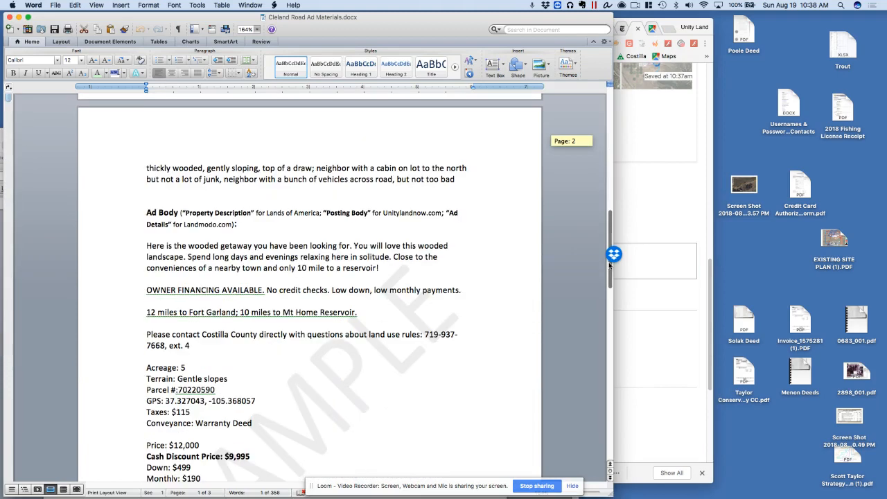
scroll(232, 389, "down", 5)
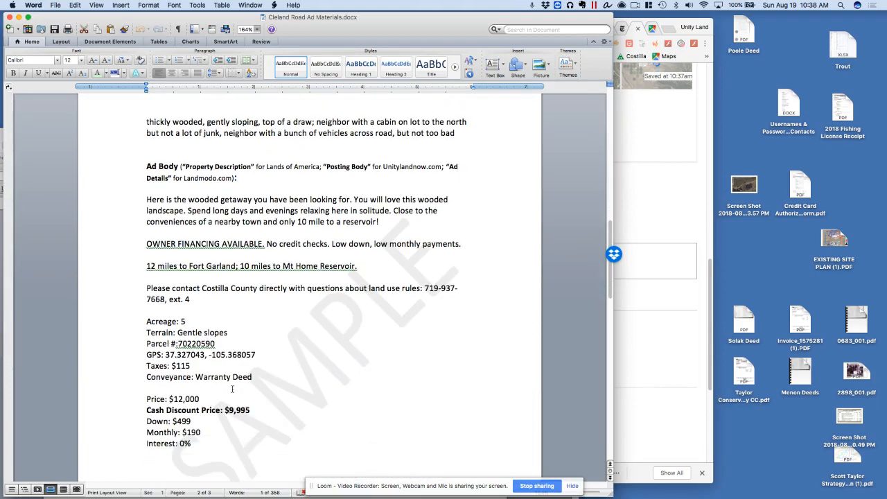
scroll(167, 387, "up", 2)
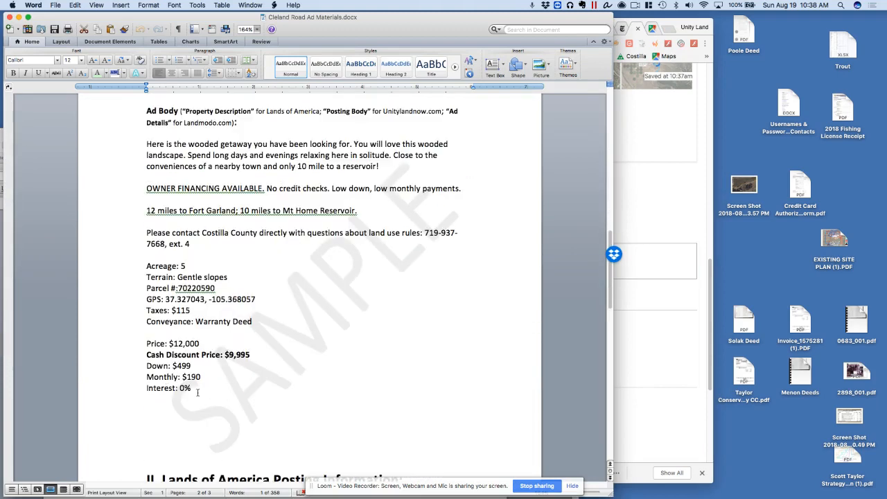
left_click_drag(197, 392, 142, 145)
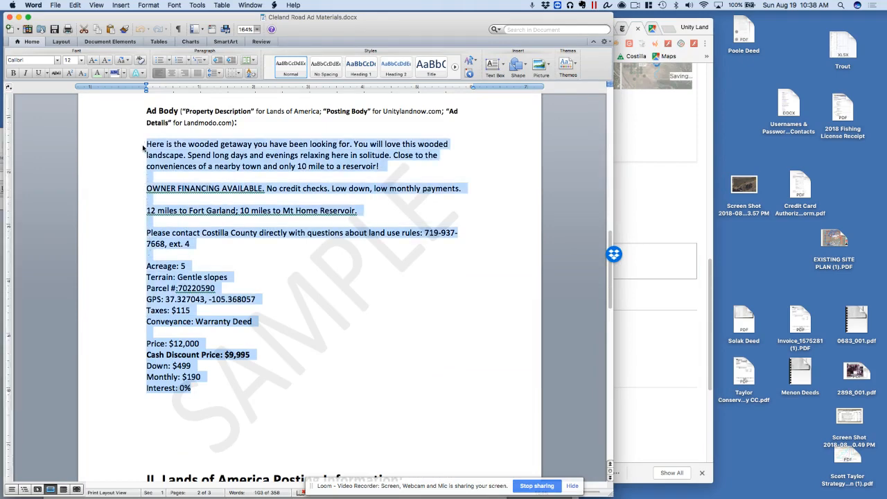
key("super+c")
left_click(526, 248)
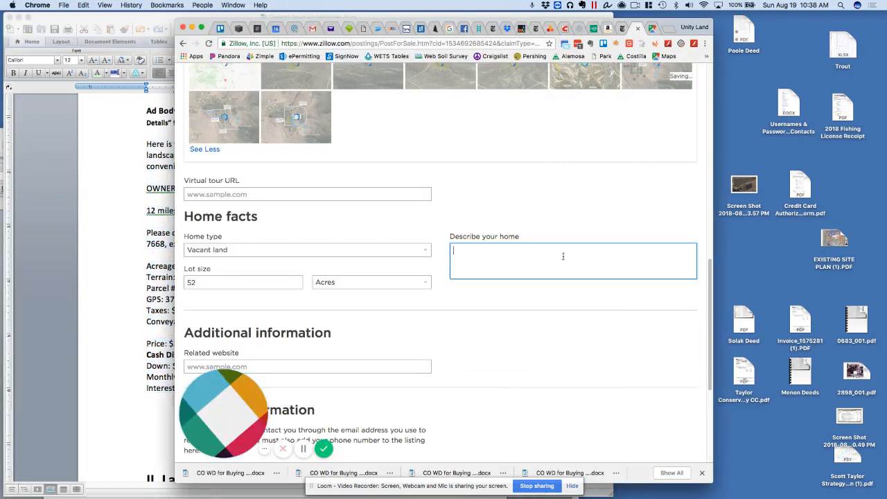
Step: Paste the ad body into Describe your home and insert a decimal point to make the lot size 5.2 acres
key("super+v")
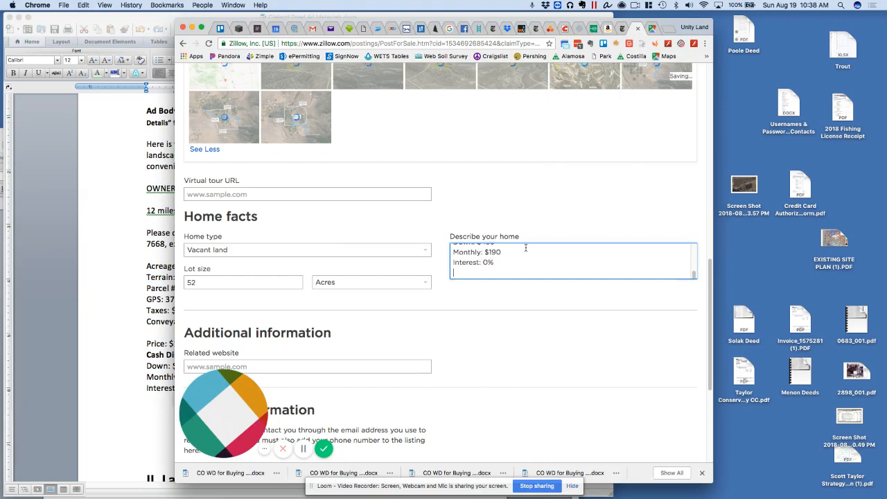
left_click(208, 276)
left_click(190, 282)
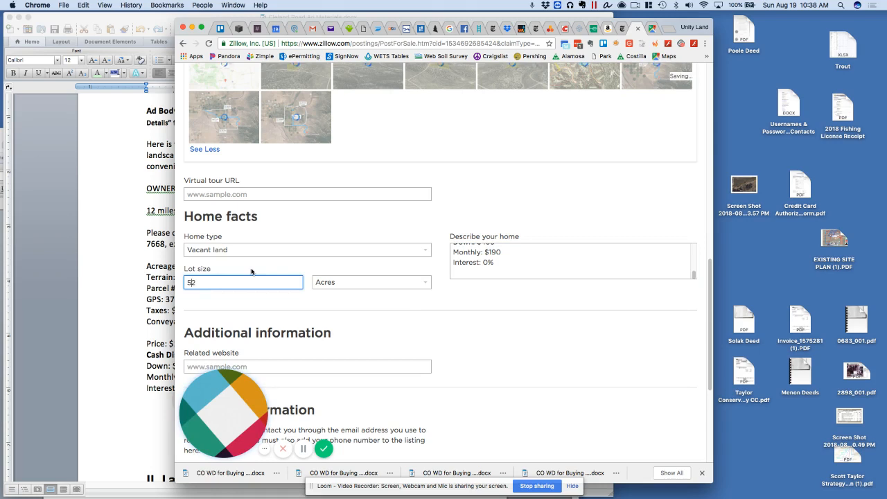
key("Left")
type(".")
left_click(262, 295)
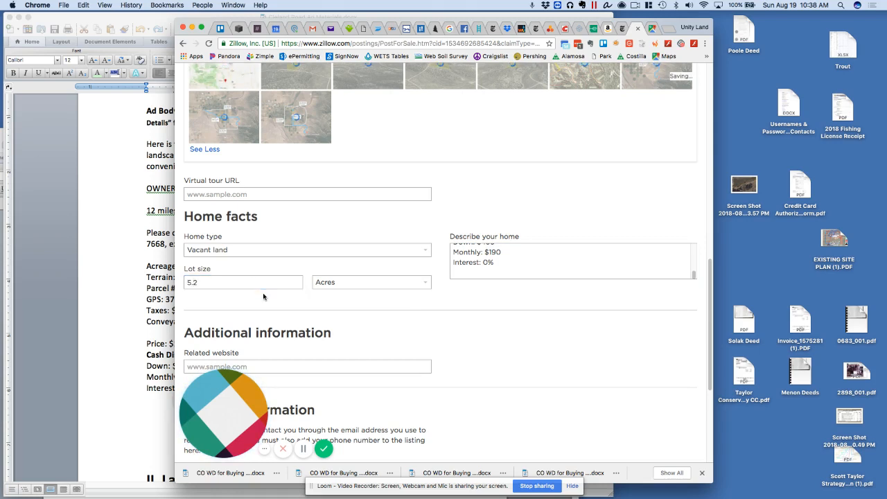
left_click(251, 285)
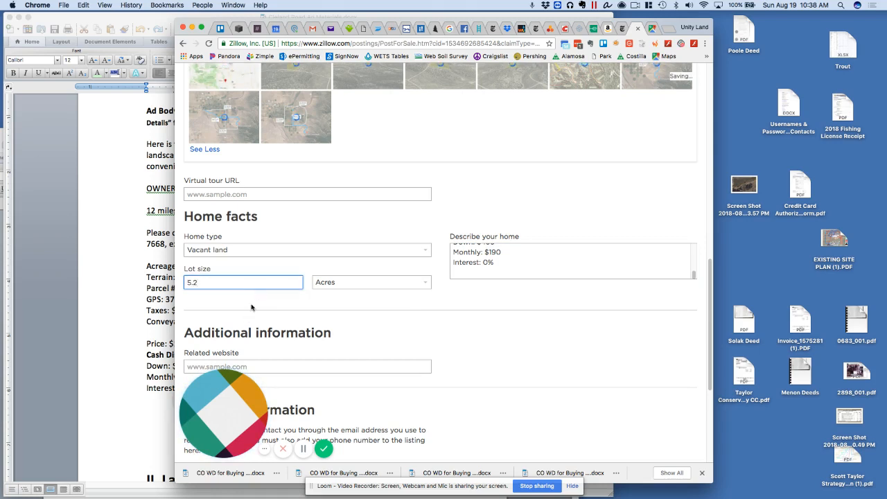
left_click(251, 305)
left_click(564, 258)
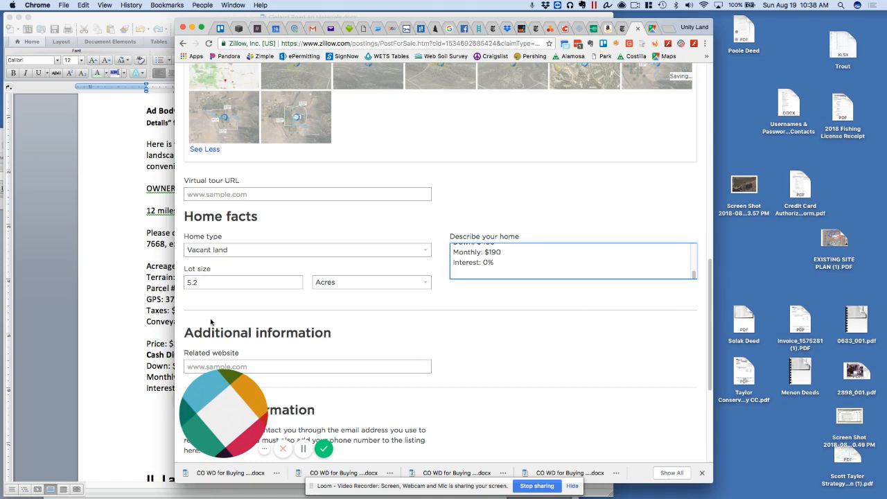
scroll(220, 312, "down", 2)
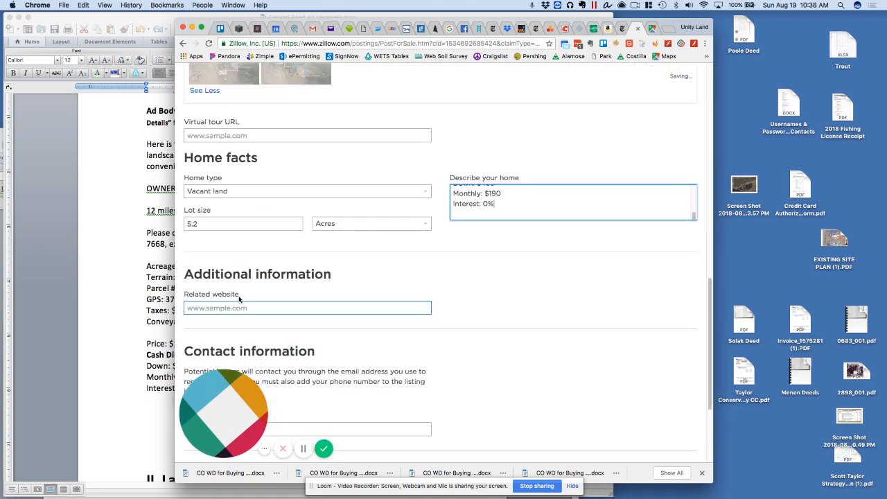
left_click(194, 309)
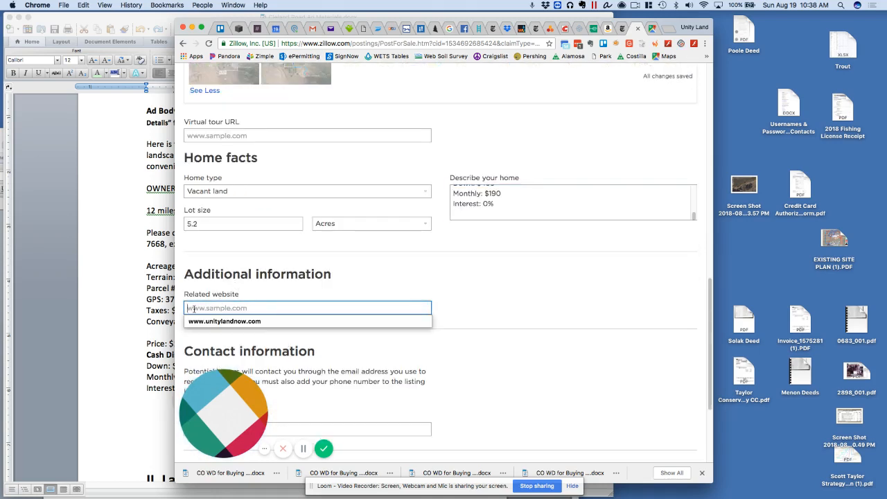
left_click(308, 322)
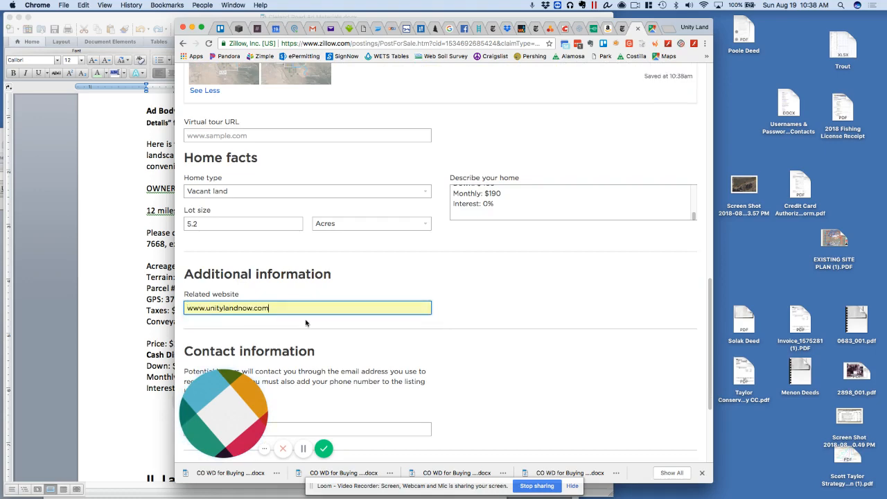
Step: Fill in the contact phone number from its autofill suggestion
scroll(362, 341, "down", 4)
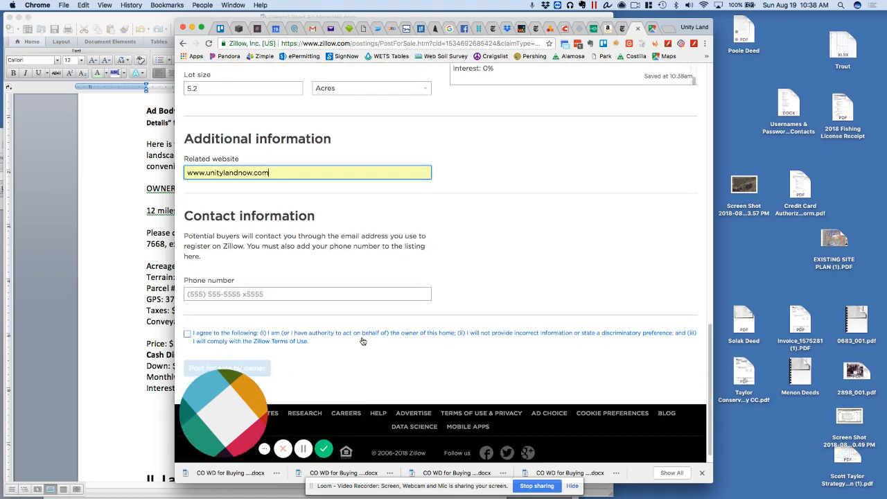
left_click(248, 295)
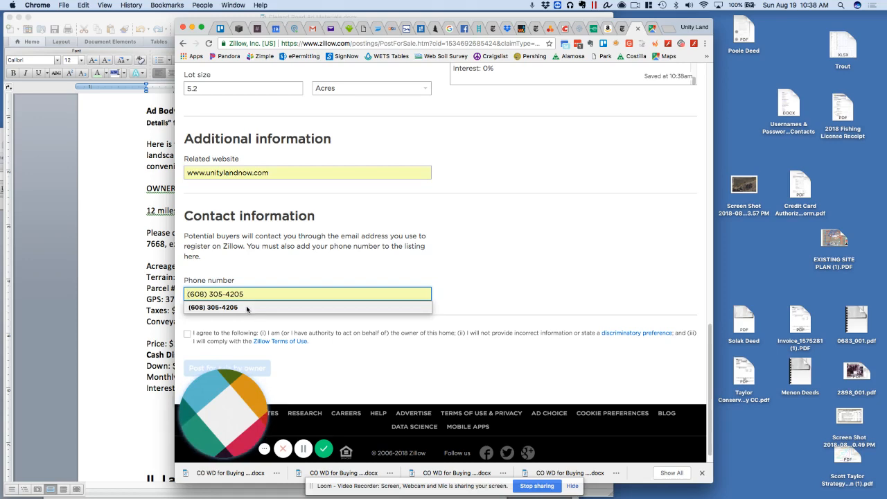
left_click(247, 308)
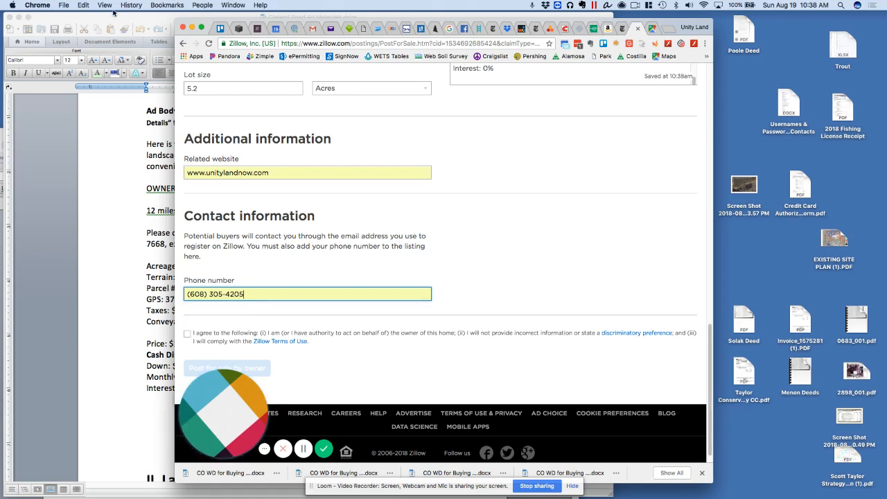
left_click_drag(113, 17, 201, 210)
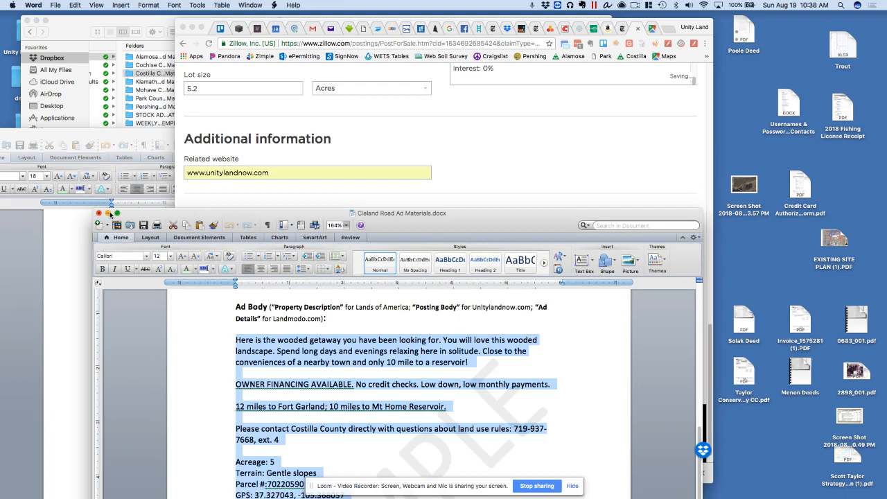
Step: Minimize the Cleland Road Ad Materials, review the Google Account Information notes, then minimize that document too
left_click(108, 212)
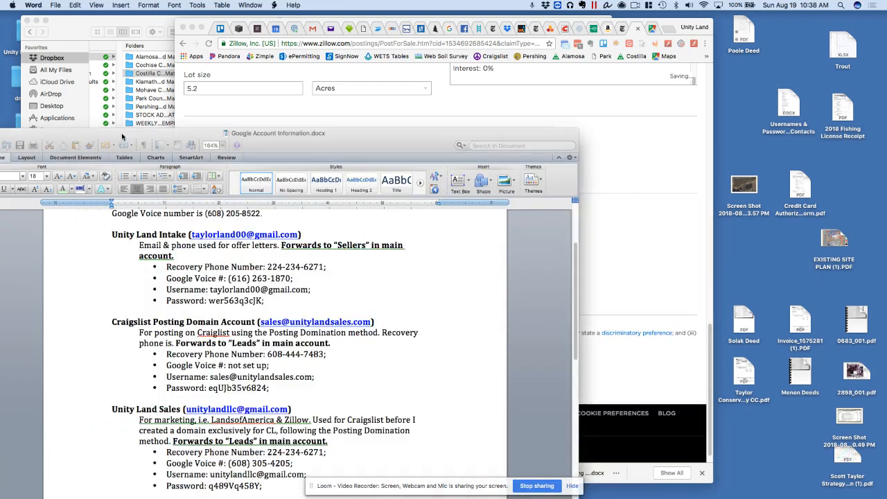
left_click_drag(341, 134, 409, 57)
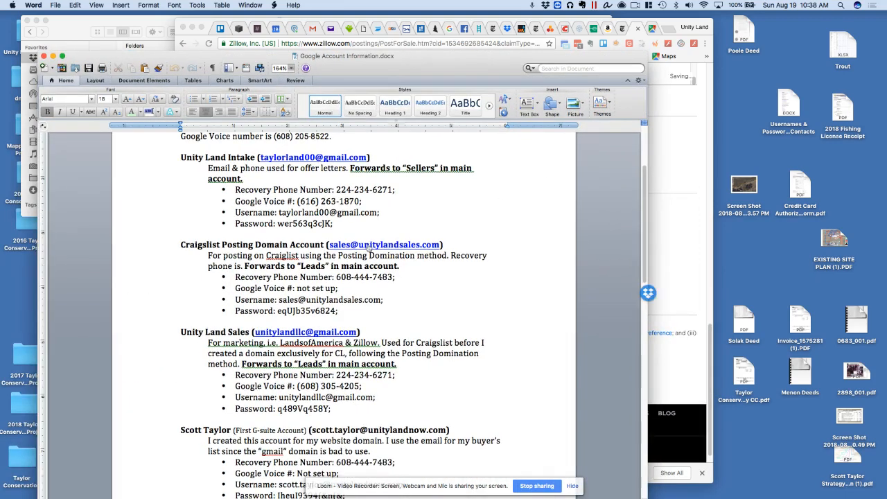
scroll(190, 315, "down", 2)
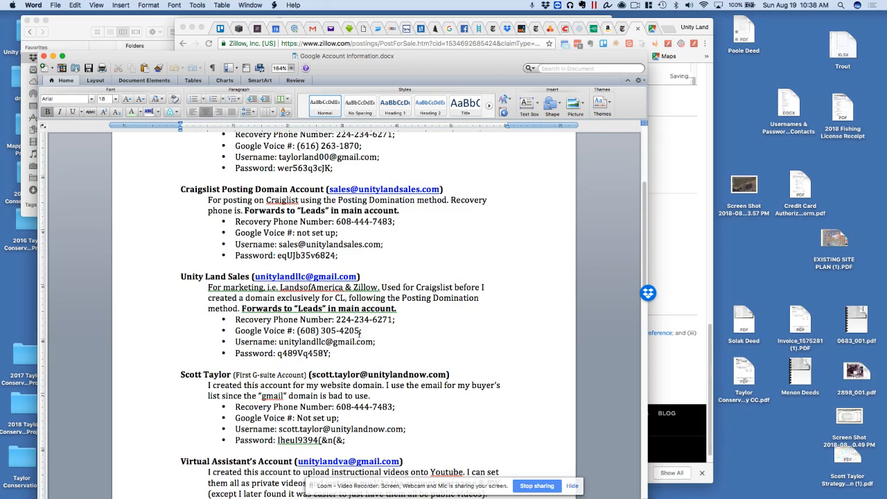
left_click(53, 56)
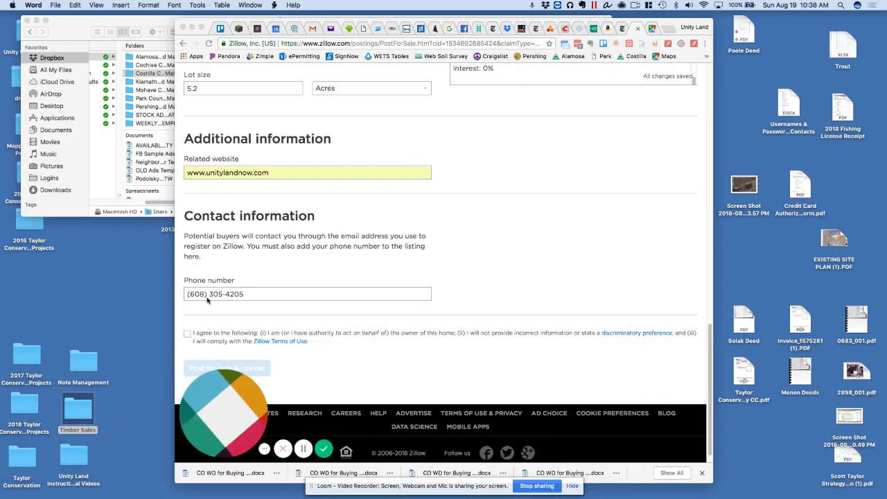
Step: Tick the 'I agree' owner-authority checkbox on the listing terms
left_click(192, 336)
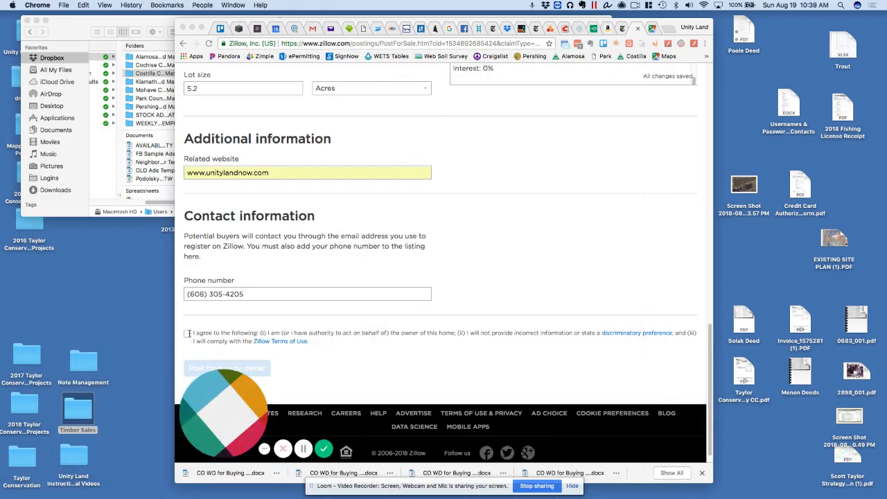
left_click(188, 335)
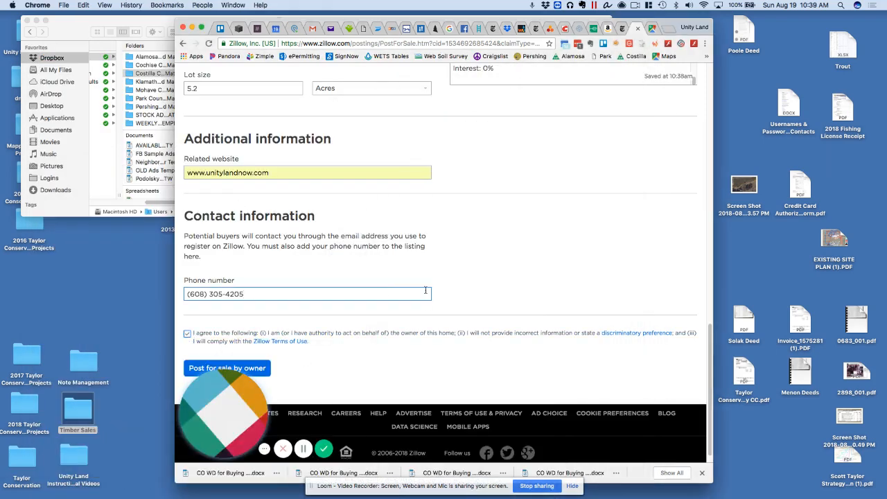
scroll(455, 261, "up", 5)
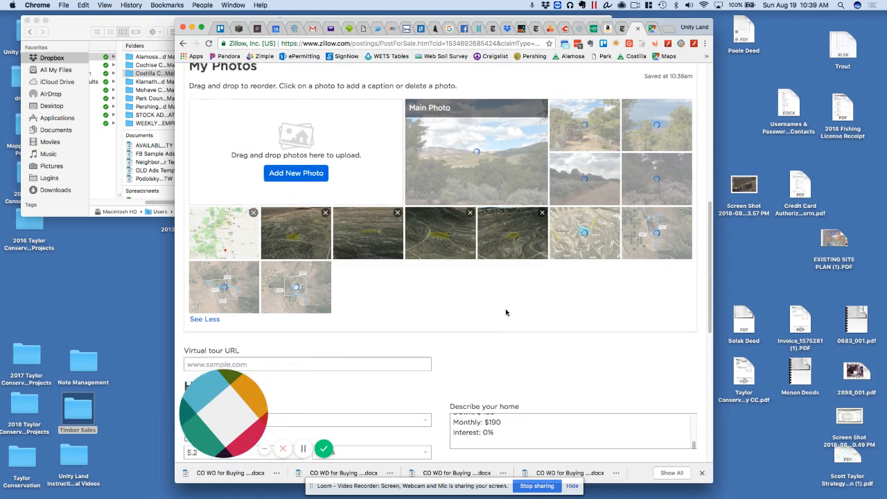
Step: Review the listing photos and details, then post the Cleland Rd land for sale by owner
scroll(506, 305, "down", 3)
scroll(506, 296, "down", 10)
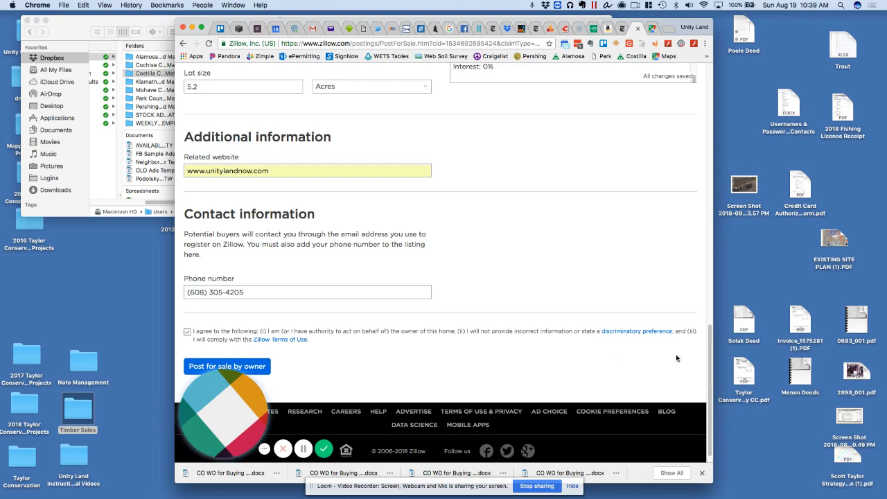
left_click_drag(712, 367, 721, 239)
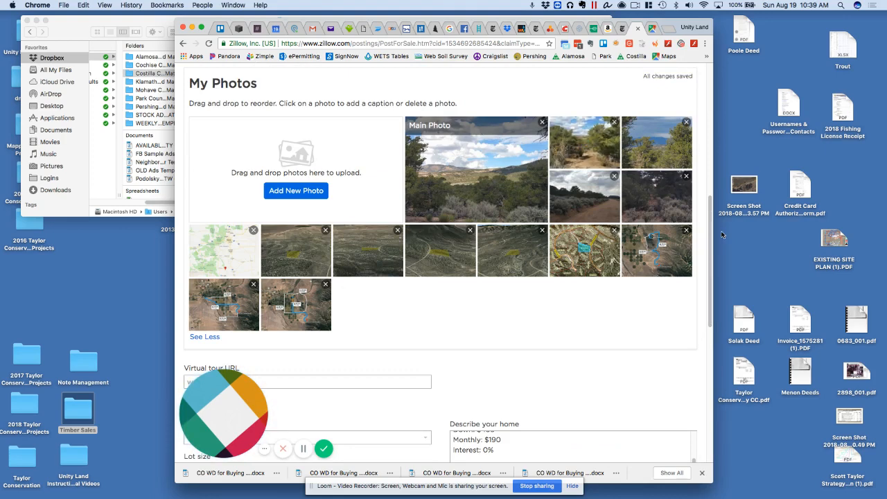
left_click_drag(711, 220, 710, 354)
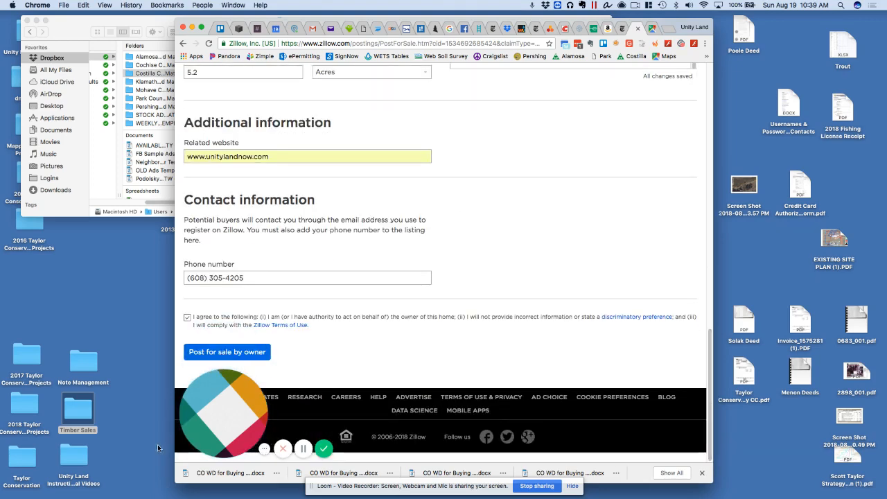
left_click(229, 352)
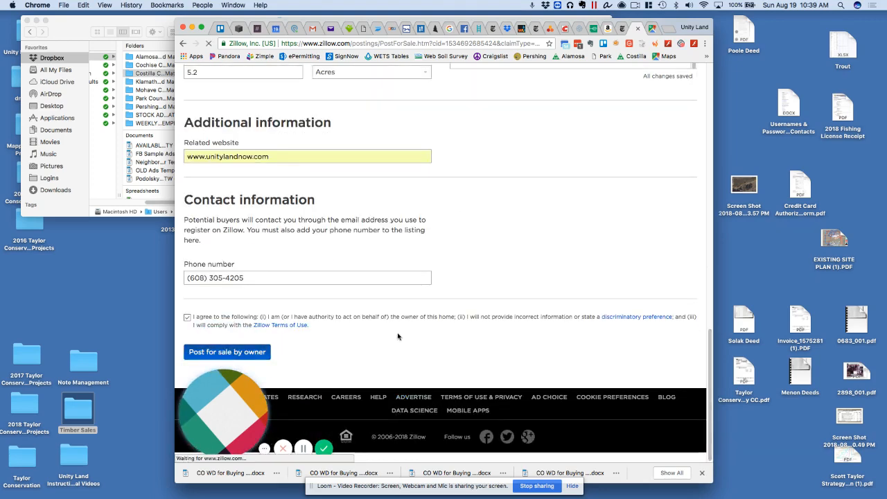